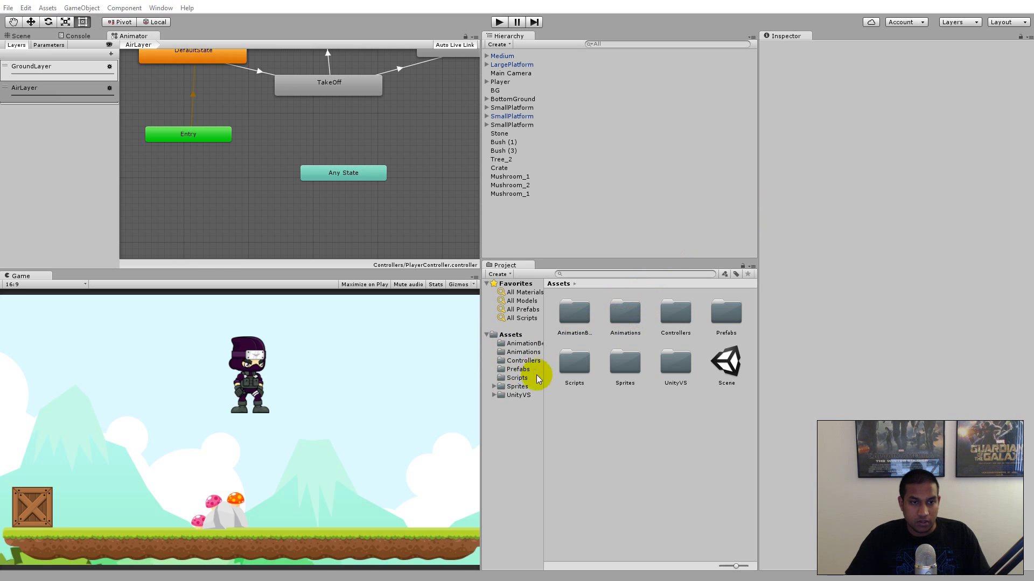
- Browse to Sprites > Characters and preview the sprite frames
{"action": "left_click", "coordinate": [524, 387]}
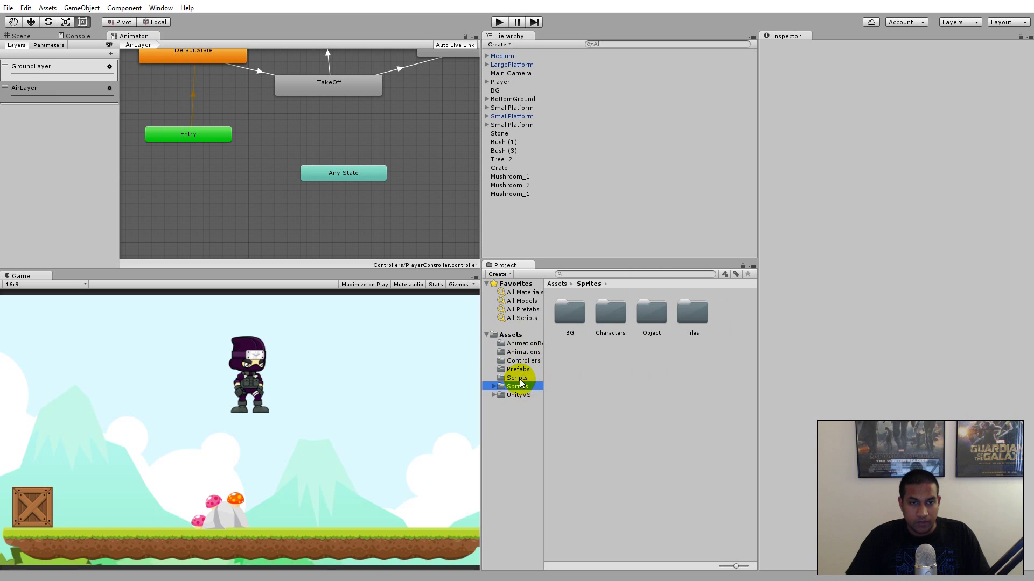
{"action": "double_click", "coordinate": [608, 313]}
{"action": "scroll", "coordinate": [654, 350], "scroll_direction": "down", "scroll_amount": 5}
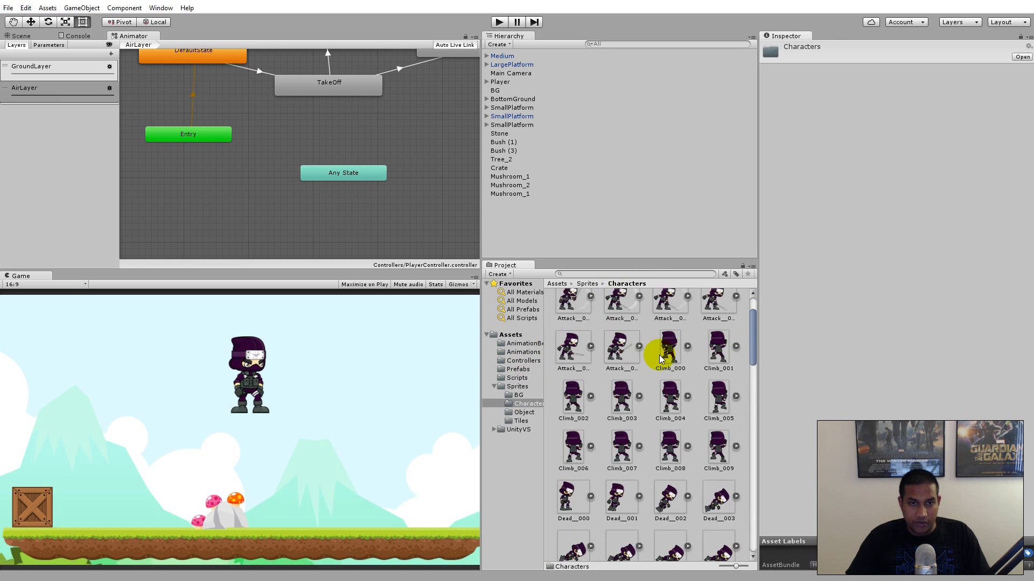
{"action": "scroll", "coordinate": [652, 351], "scroll_direction": "down", "scroll_amount": 10}
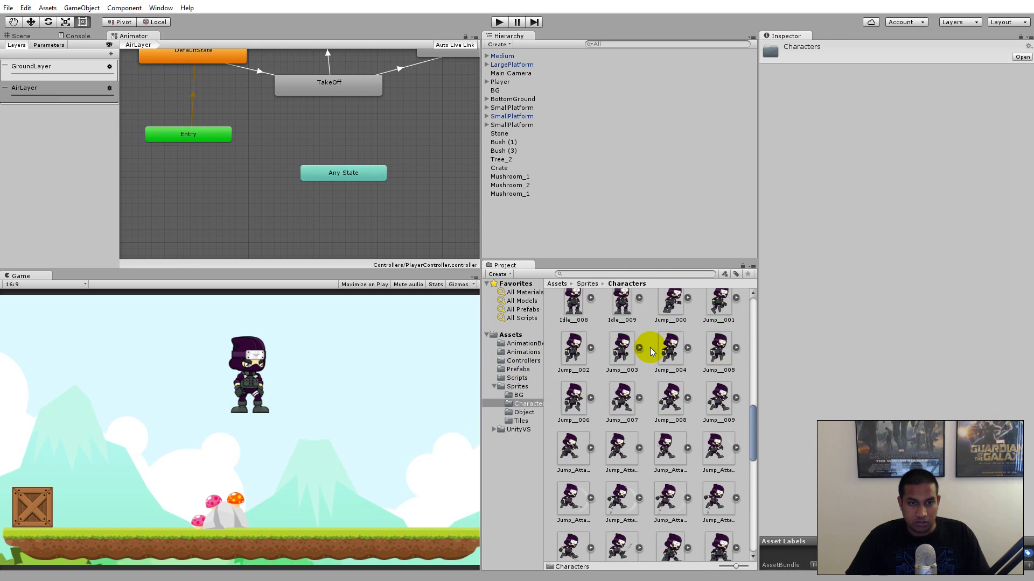
{"action": "scroll", "coordinate": [651, 351], "scroll_direction": "down", "scroll_amount": 3}
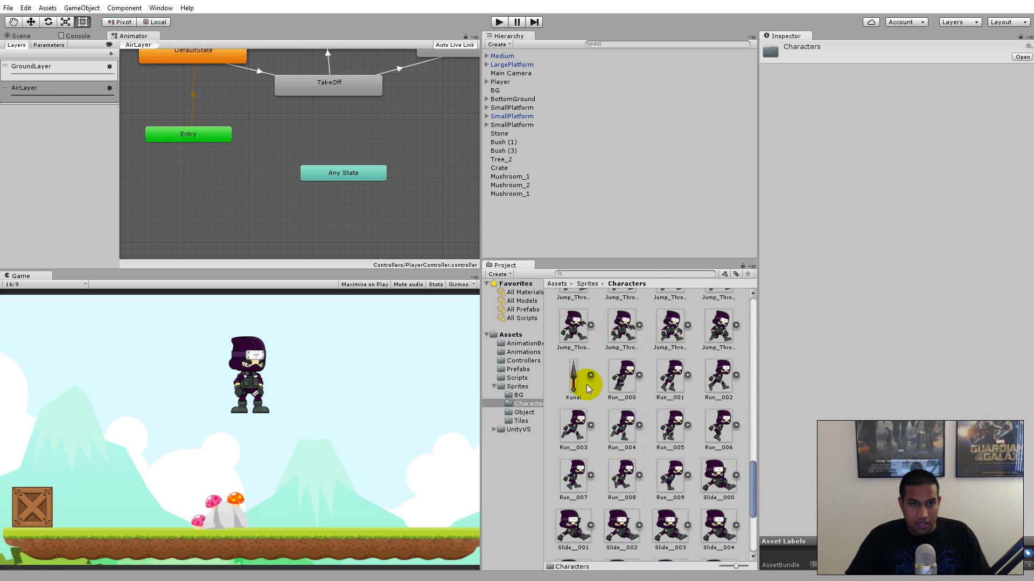
{"action": "scroll", "coordinate": [584, 368], "scroll_direction": "up", "scroll_amount": 1}
{"action": "left_click", "coordinate": [589, 365]}
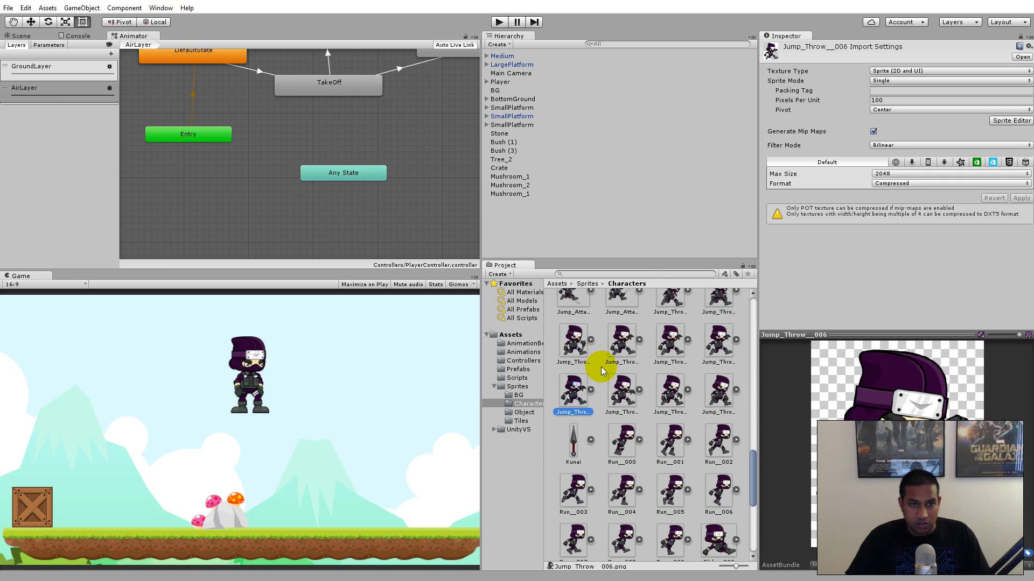
{"action": "scroll", "coordinate": [601, 368], "scroll_direction": "down", "scroll_amount": 7}
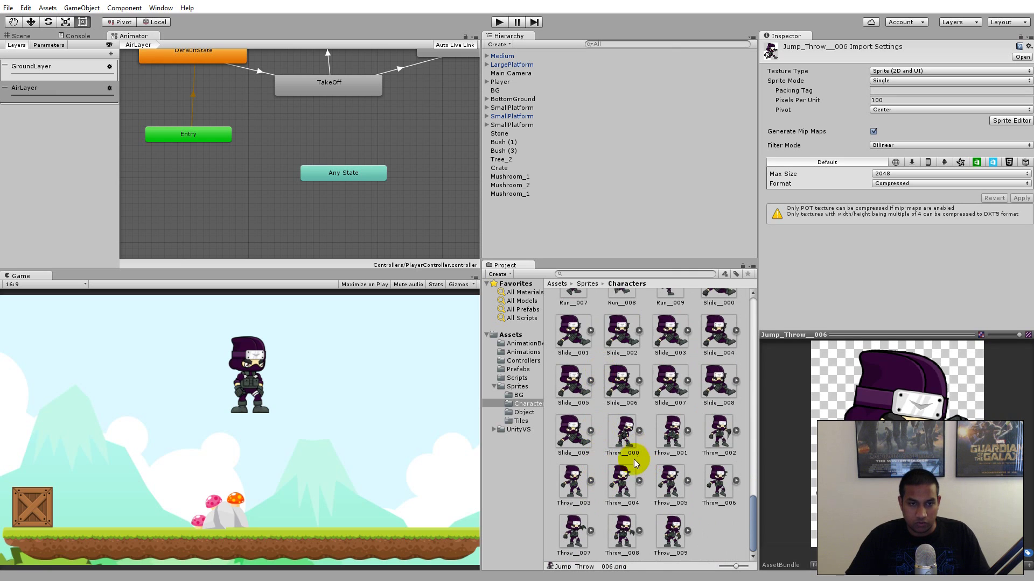
- Drag Throw_000 through Throw_009 into the Hierarchy to generate the Throw__007 animated object
{"action": "left_click", "coordinate": [623, 433]}
{"action": "left_click", "coordinate": [673, 521]}
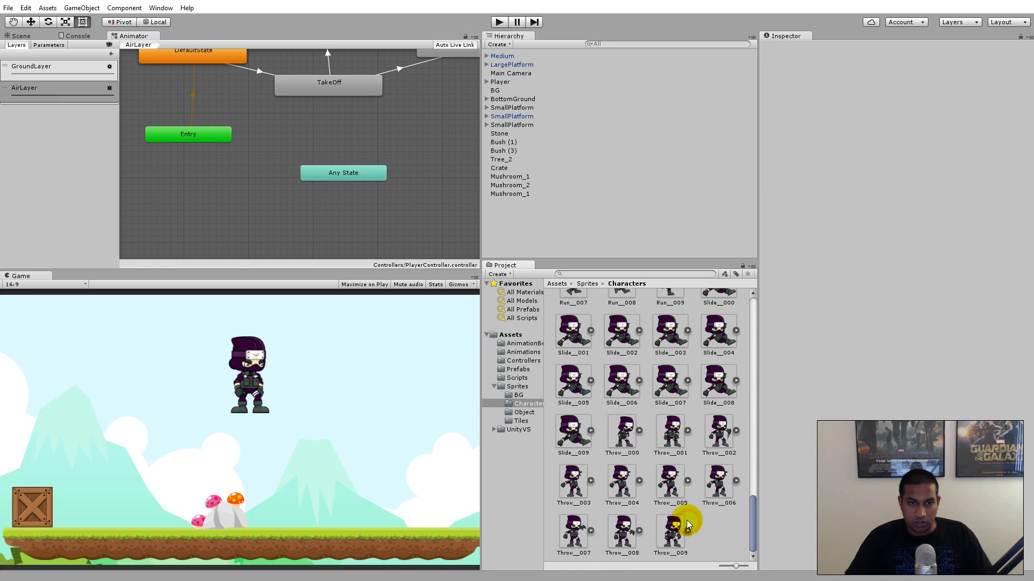
{"action": "left_click", "coordinate": [638, 455], "text": "shift"}
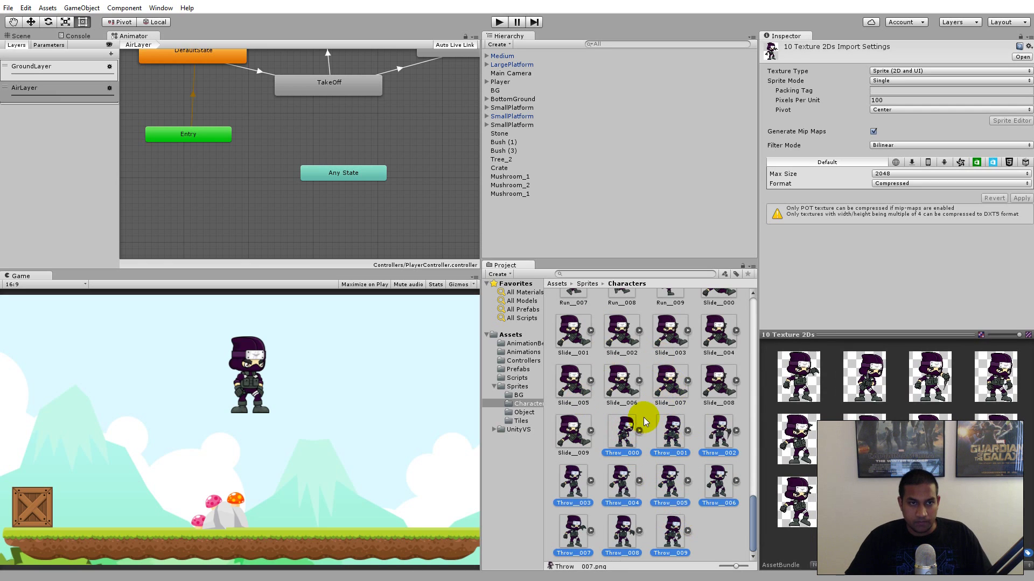
{"action": "left_click_drag", "start_coordinate": [622, 435], "coordinate": [591, 241]}
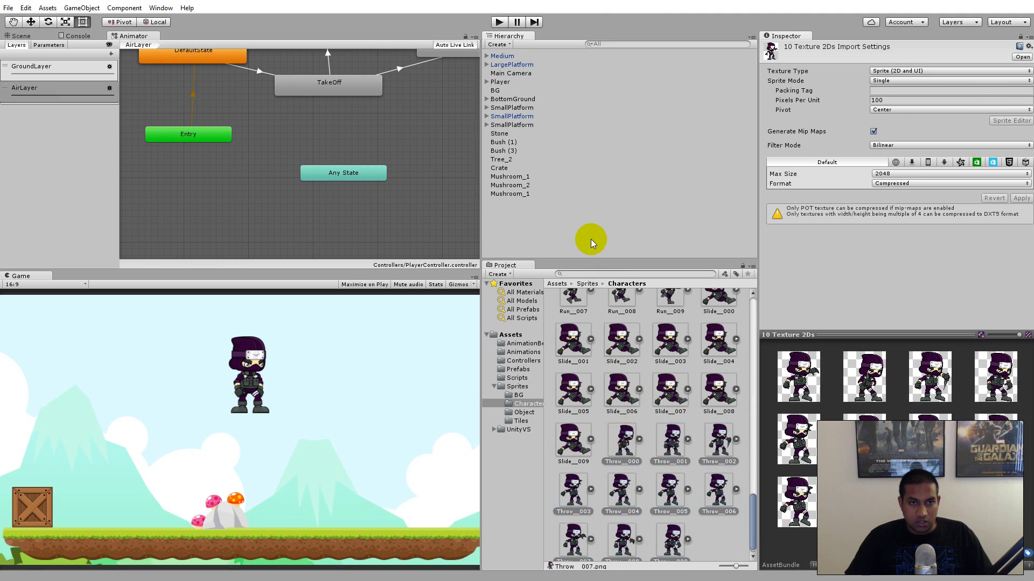
{"action": "left_click", "coordinate": [522, 202]}
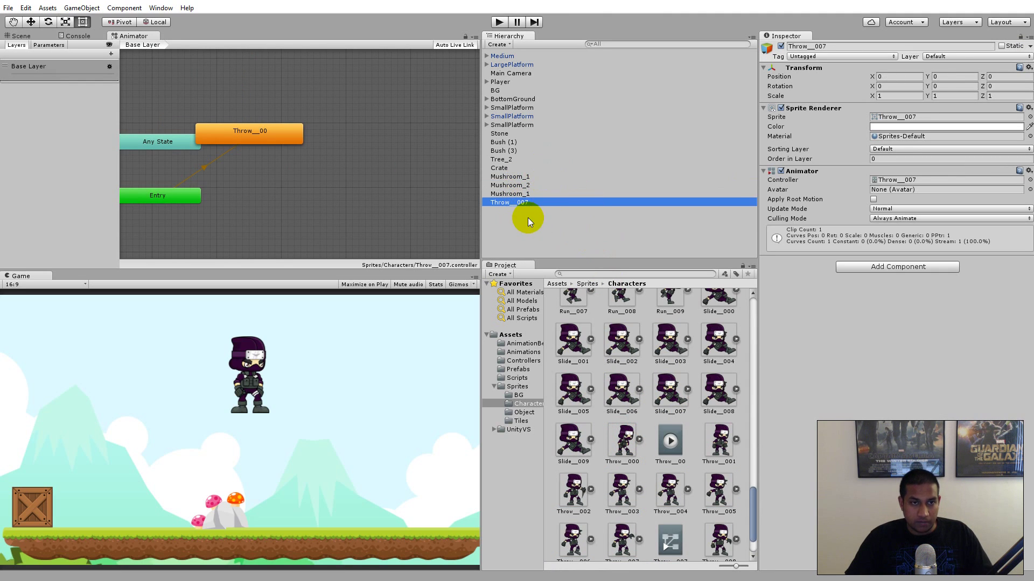
- Delete the Throw__007 scene object and its generated controller asset
{"action": "key", "text": "Delete"}
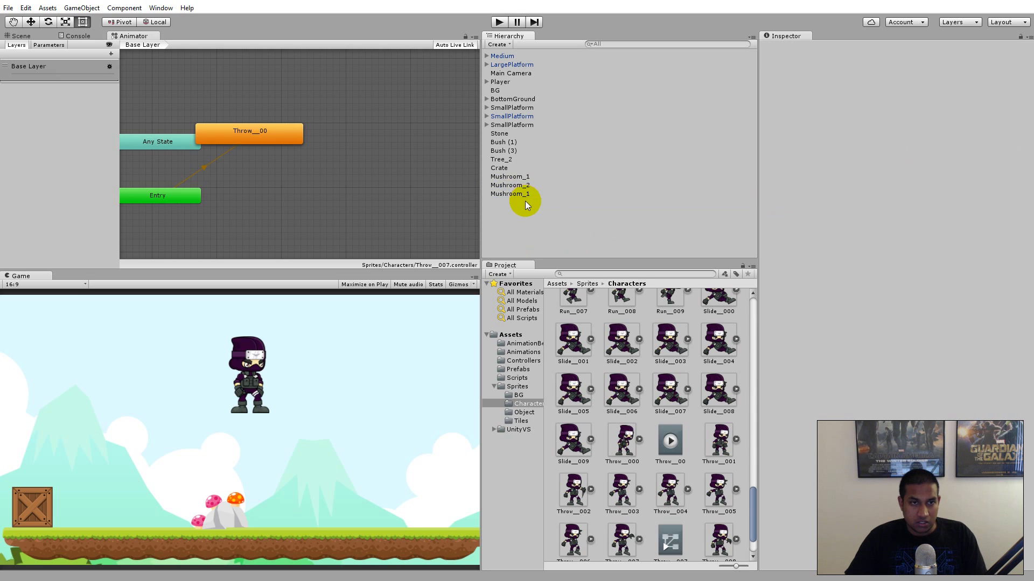
{"action": "scroll", "coordinate": [667, 431], "scroll_direction": "down", "scroll_amount": 1}
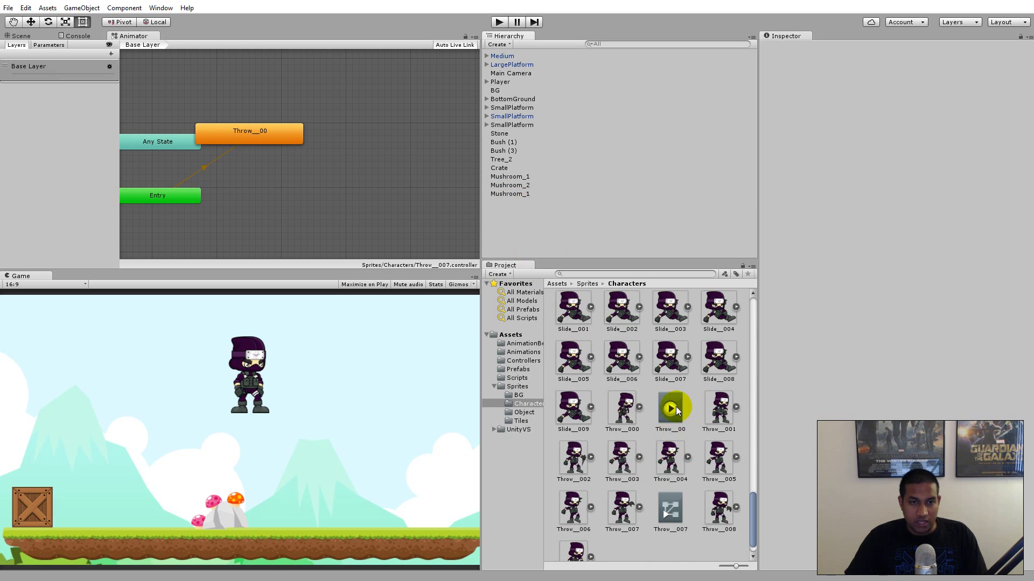
{"action": "left_click", "coordinate": [670, 408]}
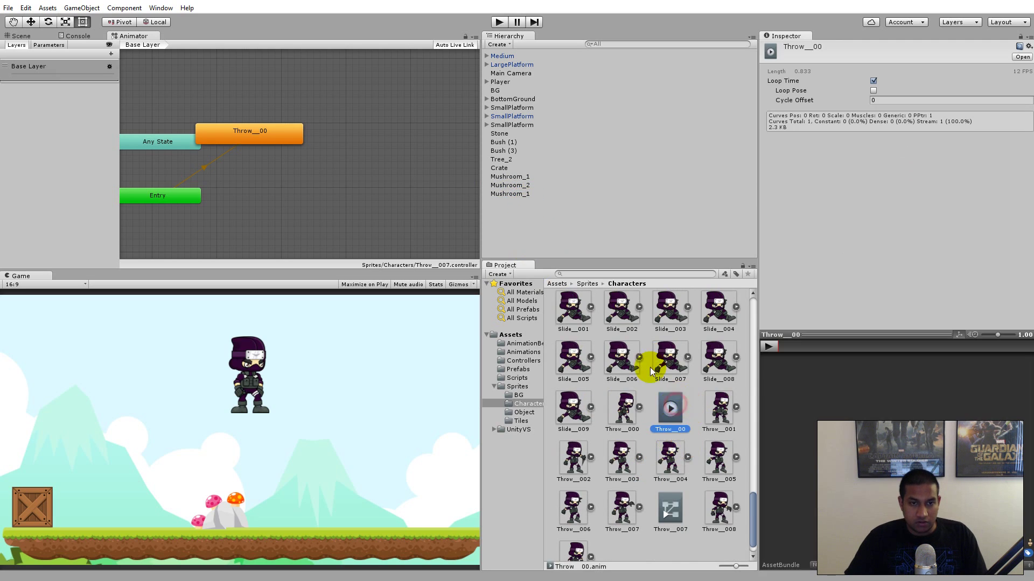
{"action": "left_click", "coordinate": [678, 504]}
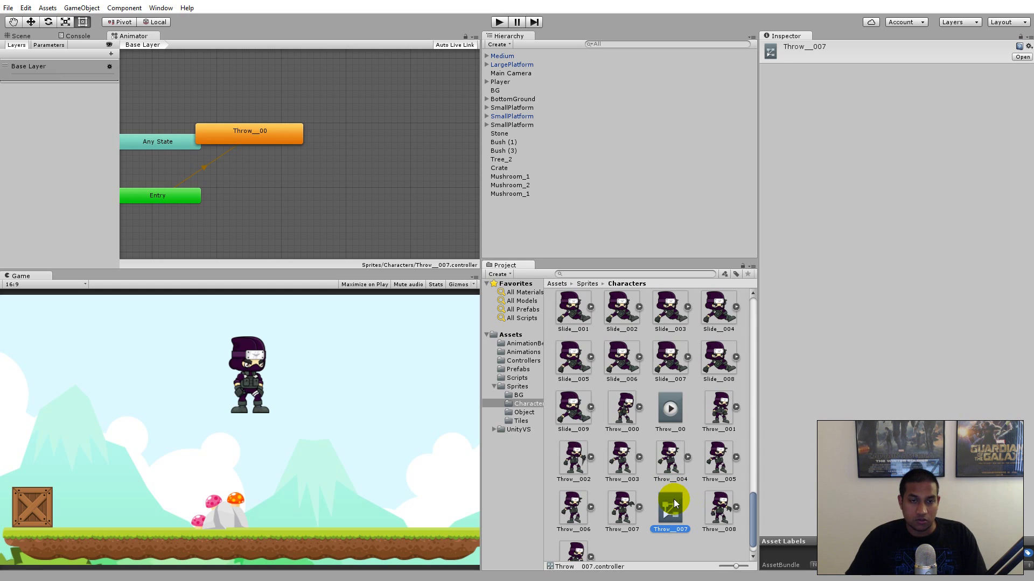
{"action": "key", "text": "Delete"}
{"action": "left_click", "coordinate": [555, 311]}
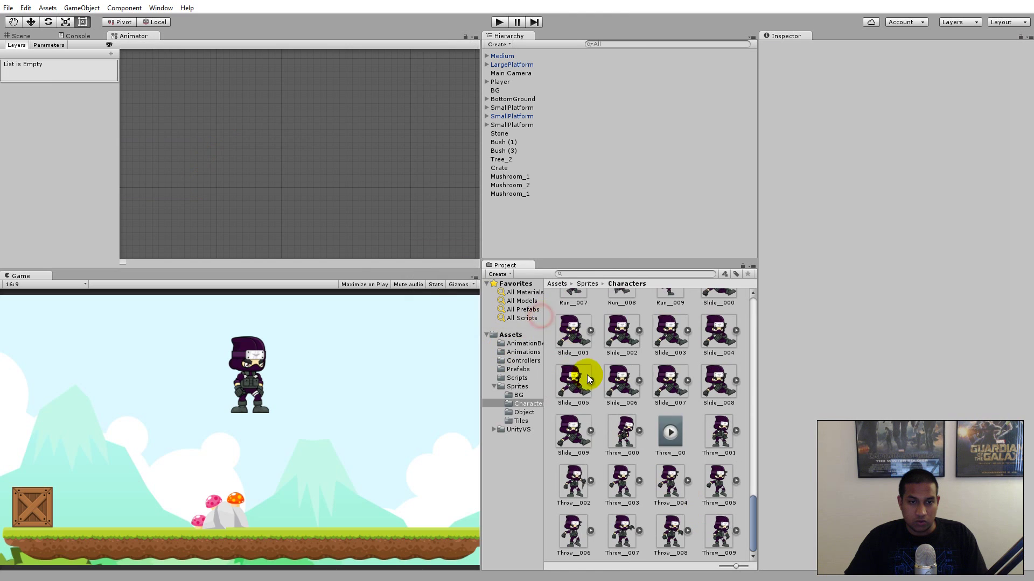
- Move the throw clip into the Animations folder and rename it Throw
{"action": "left_click", "coordinate": [680, 437]}
{"action": "left_click_drag", "start_coordinate": [668, 435], "coordinate": [517, 353]}
{"action": "left_click", "coordinate": [518, 352]}
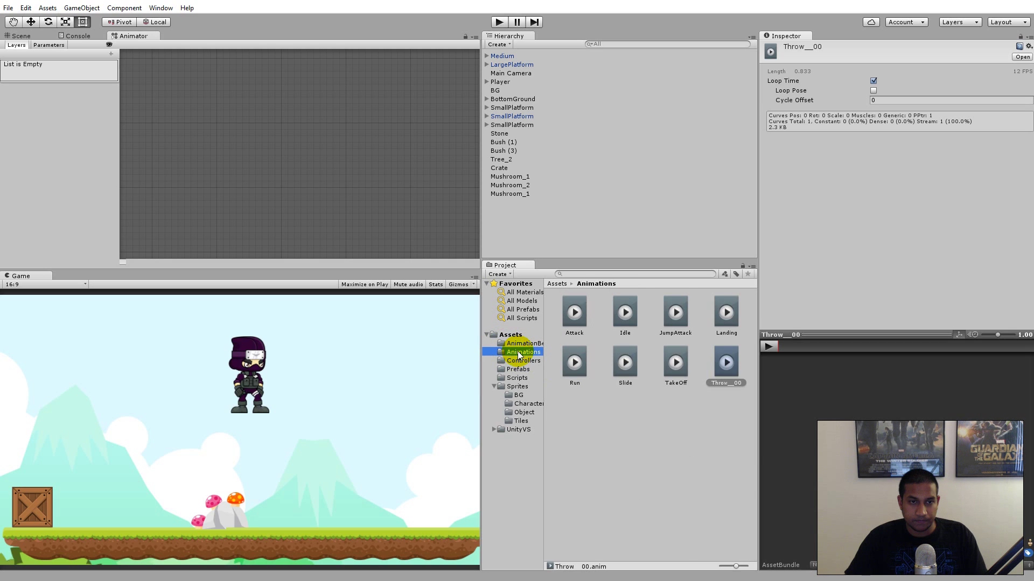
{"action": "left_click", "coordinate": [722, 367]}
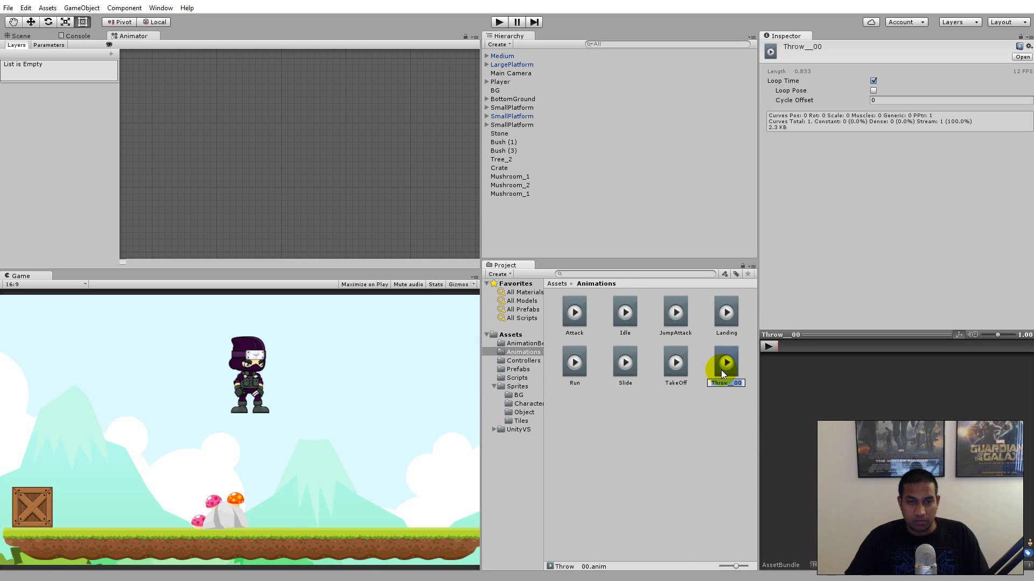
{"action": "type", "text": "Throw"}
{"action": "key", "text": "Return"}
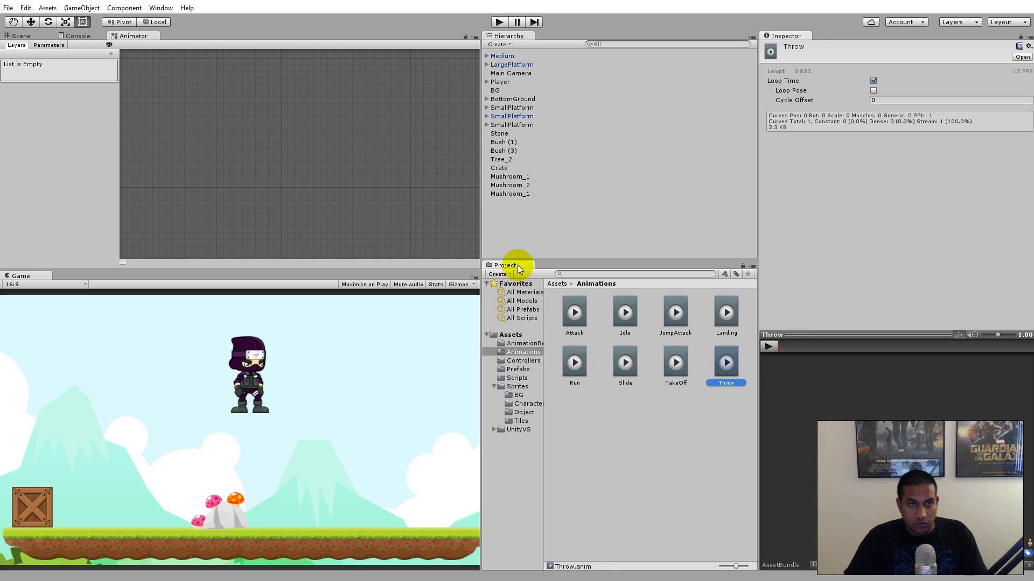
- Drag the Throw clip into the Player's GroundLayer graph and place the state left of Run
{"action": "left_click", "coordinate": [500, 83]}
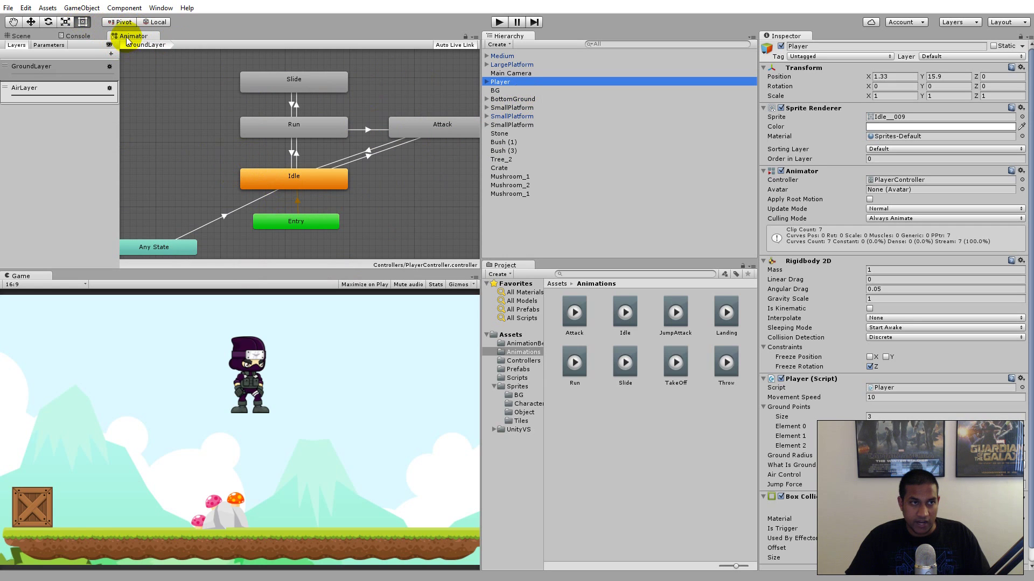
{"action": "left_click", "coordinate": [24, 64]}
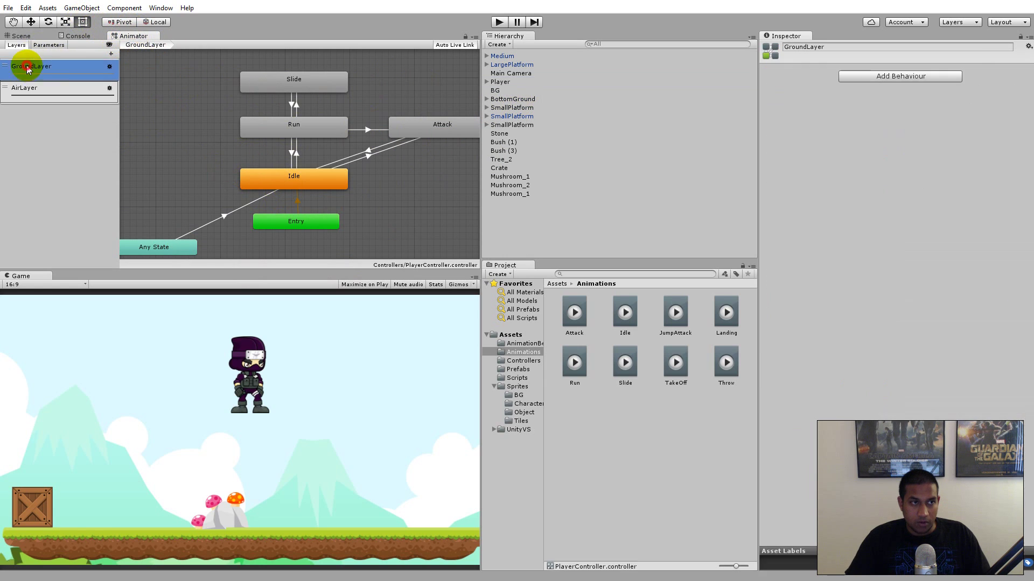
{"action": "left_click", "coordinate": [46, 45]}
{"action": "left_click", "coordinate": [16, 45]}
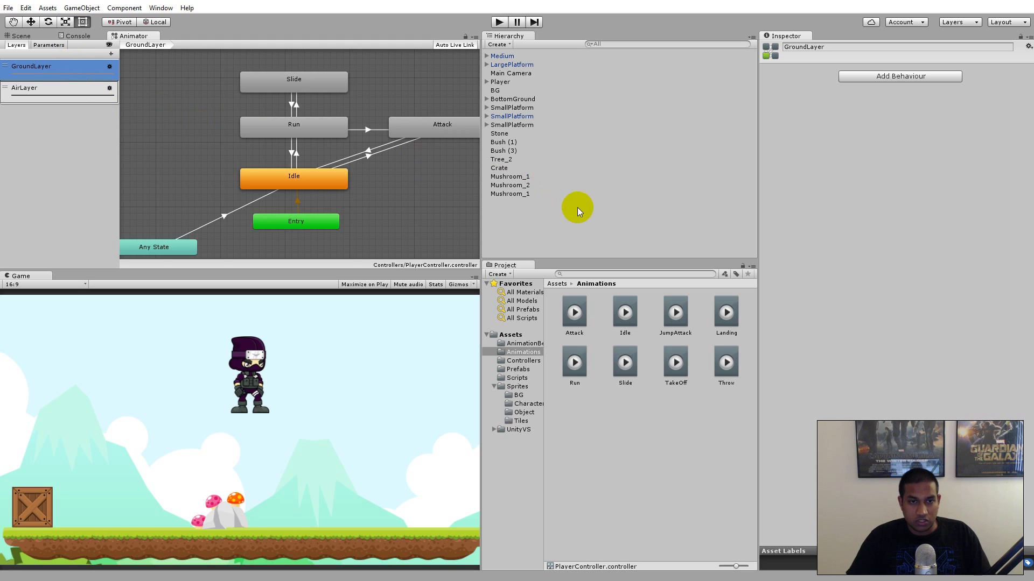
{"action": "left_click_drag", "start_coordinate": [725, 364], "coordinate": [173, 126]}
{"action": "middle_click_drag", "start_coordinate": [180, 131], "coordinate": [259, 122]}
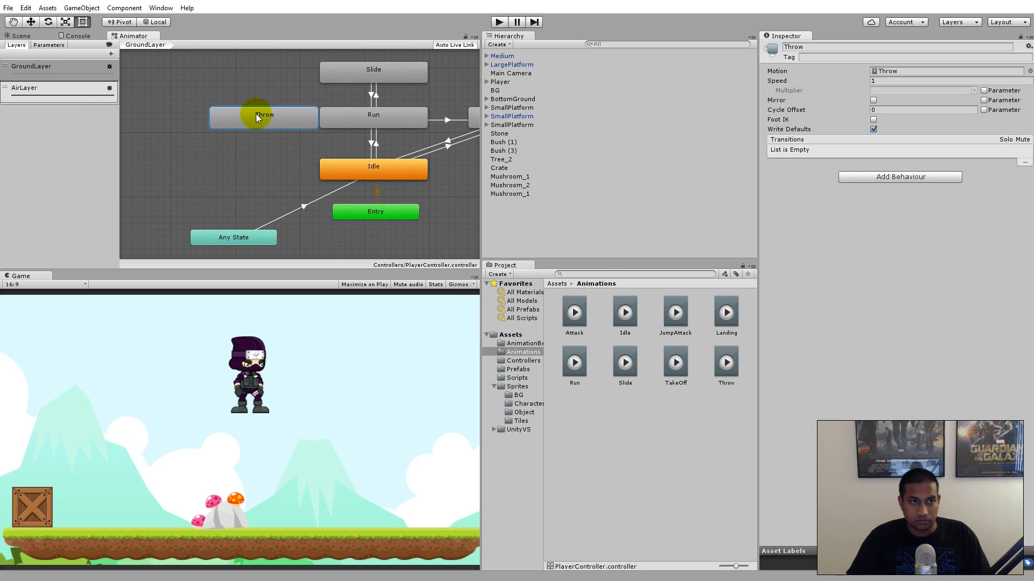
{"action": "left_click_drag", "start_coordinate": [231, 117], "coordinate": [178, 118]}
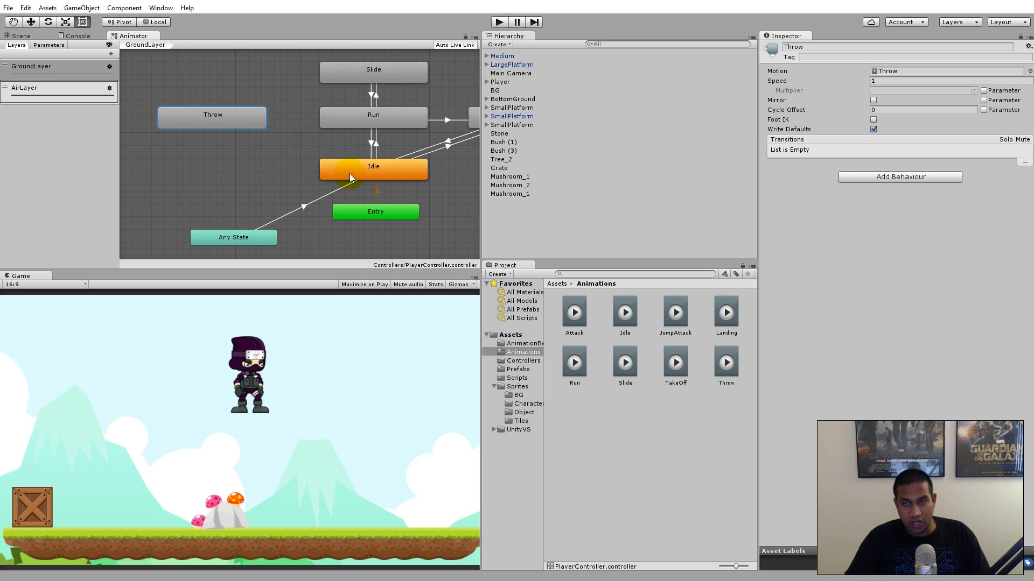
- Create transitions from Run to Throw and from Idle to Throw
{"action": "right_click", "coordinate": [330, 115]}
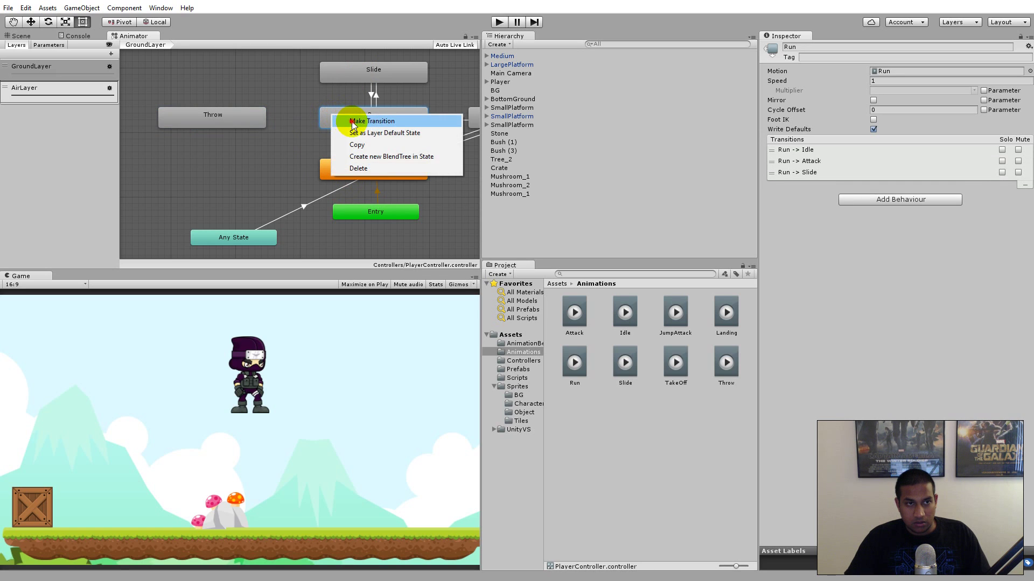
{"action": "left_click", "coordinate": [351, 121]}
{"action": "left_click", "coordinate": [245, 118]}
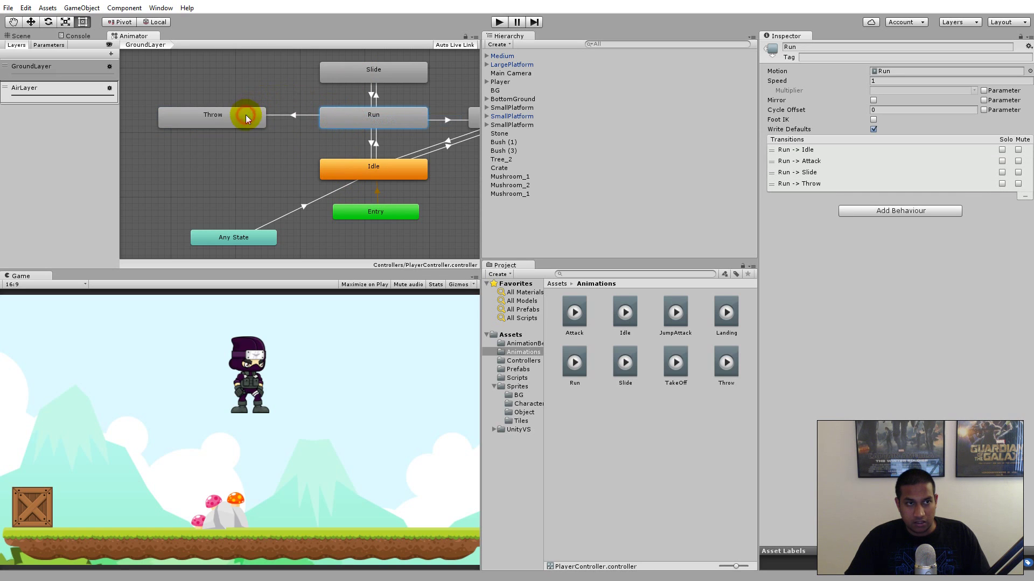
{"action": "right_click", "coordinate": [339, 168]}
{"action": "left_click", "coordinate": [359, 177]}
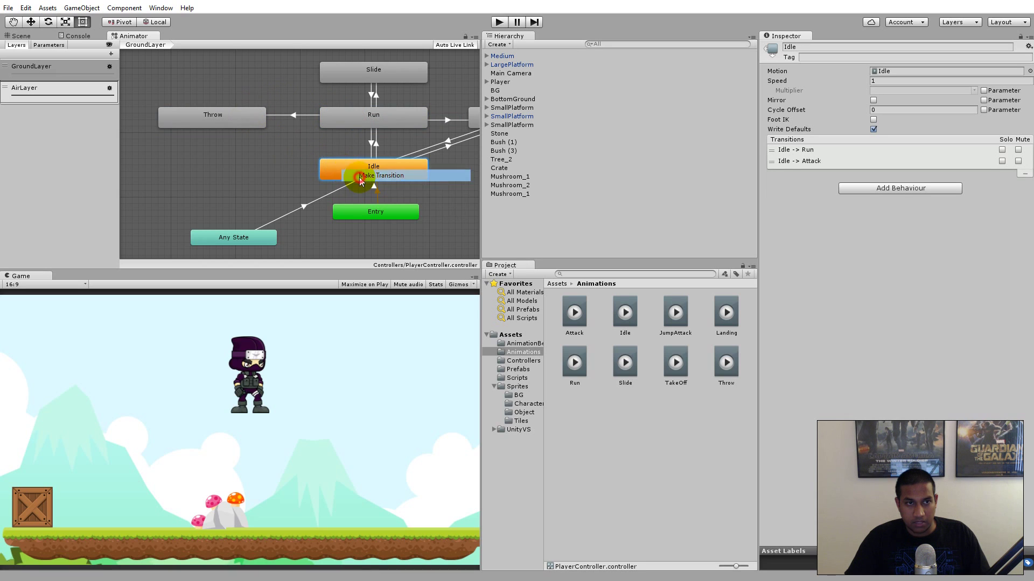
{"action": "left_click", "coordinate": [243, 120]}
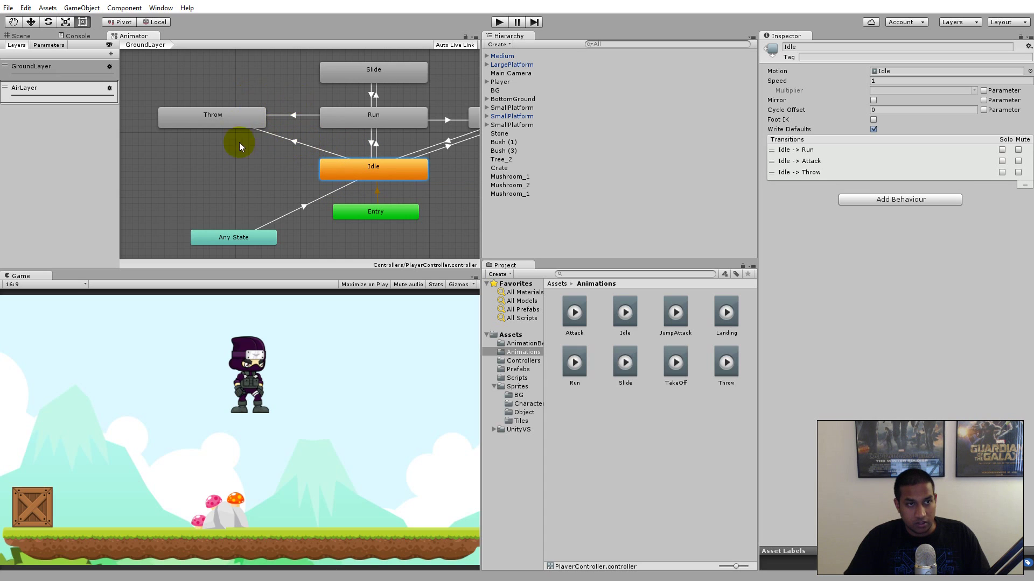
{"action": "left_click", "coordinate": [298, 139]}
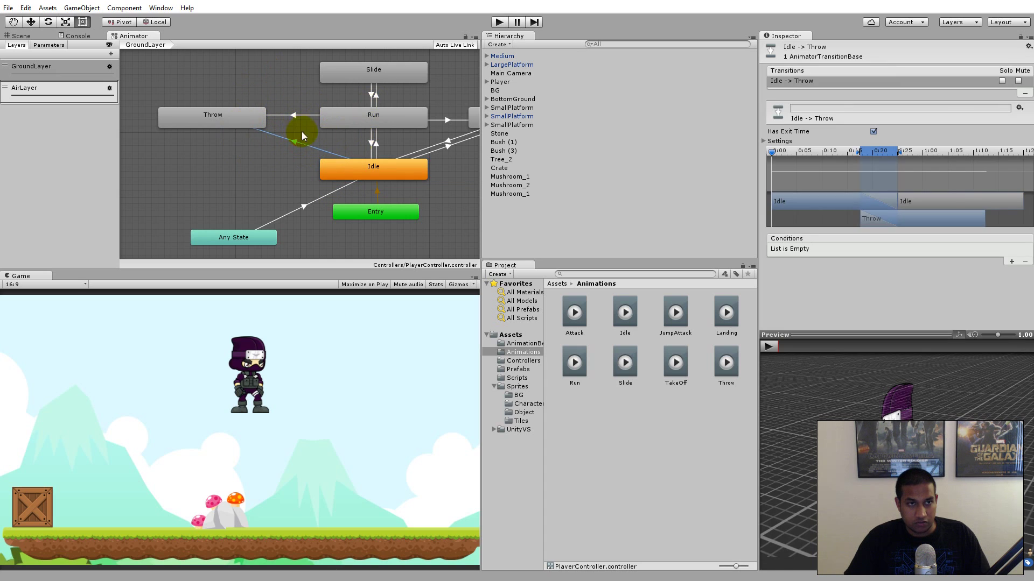
- Make a transition from the Throw state back to Idle
{"action": "left_click", "coordinate": [228, 127]}
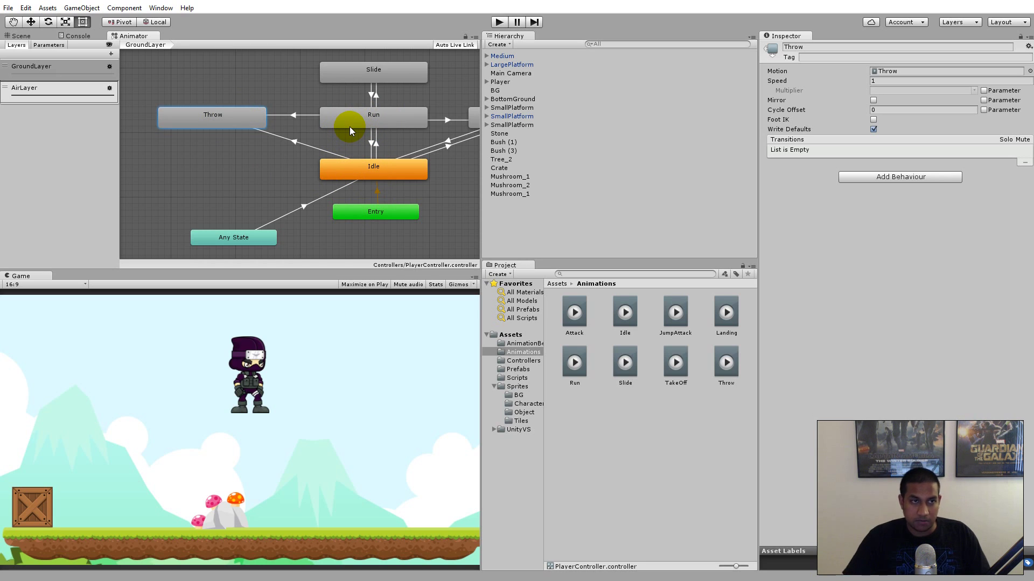
{"action": "right_click", "coordinate": [233, 123]}
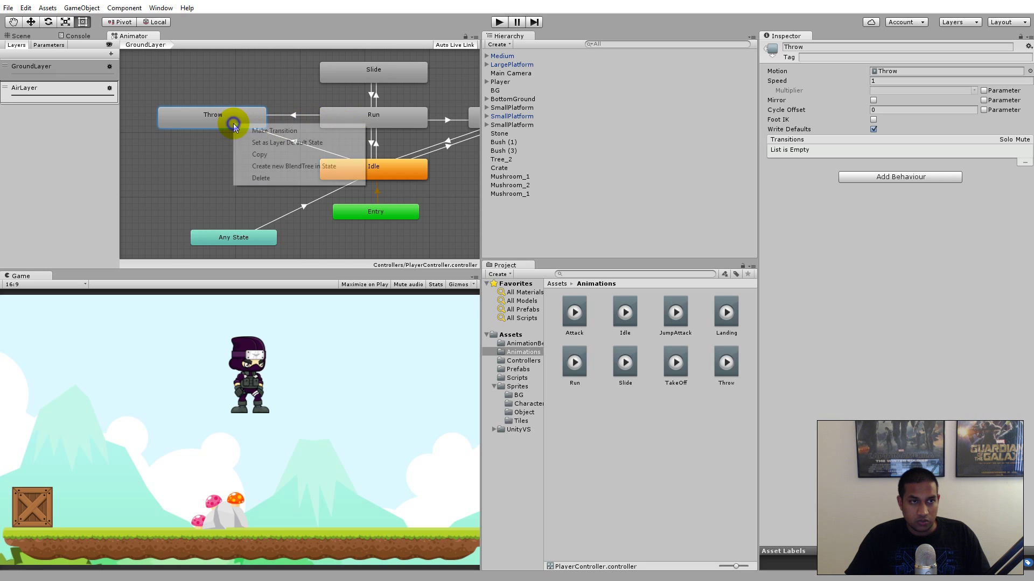
{"action": "left_click", "coordinate": [253, 129]}
{"action": "left_click", "coordinate": [356, 169]}
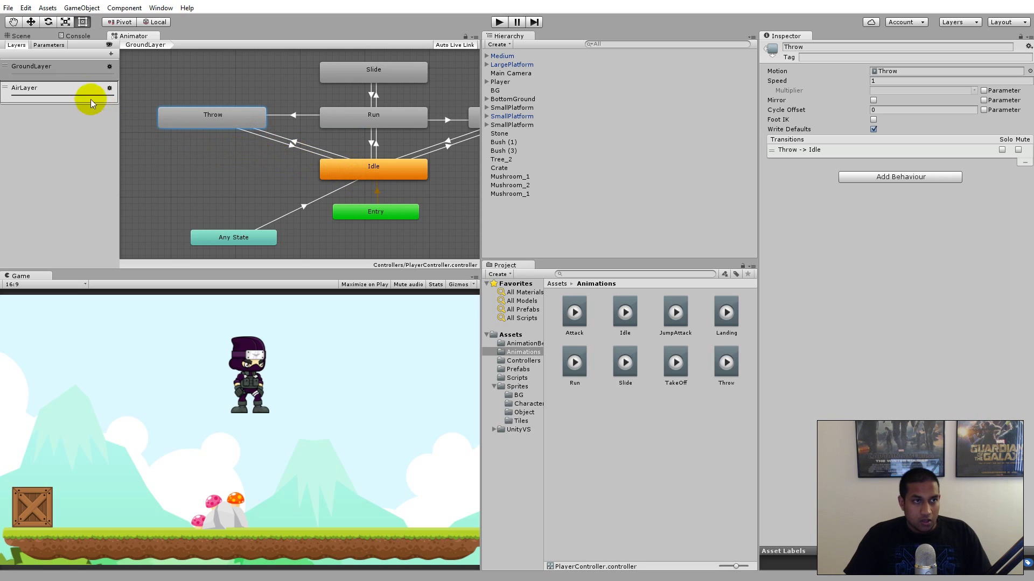
- Add a Trigger parameter named throw in the Animator's Parameters list
{"action": "left_click", "coordinate": [49, 45]}
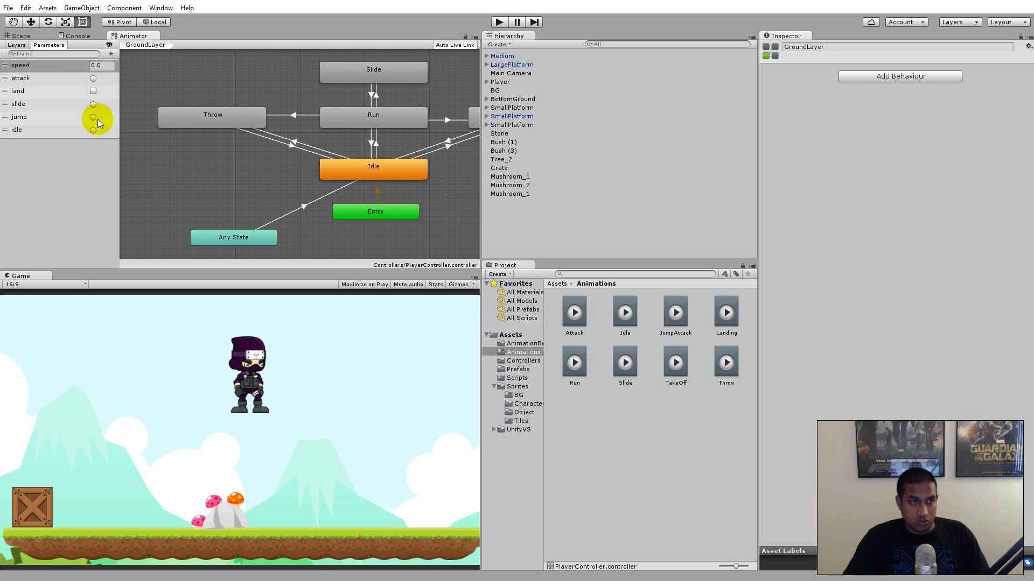
{"action": "left_click", "coordinate": [111, 55]}
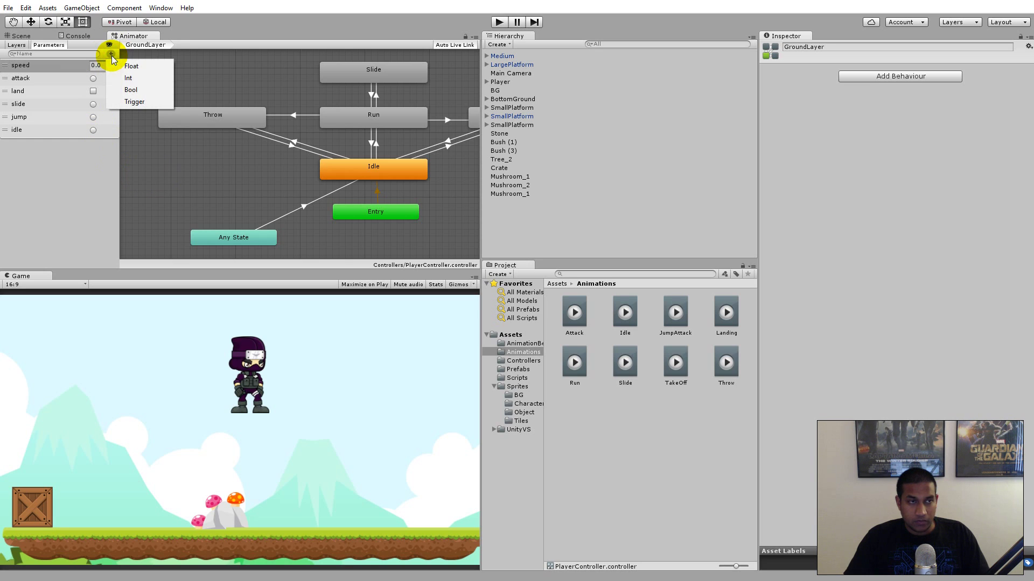
{"action": "left_click", "coordinate": [159, 100]}
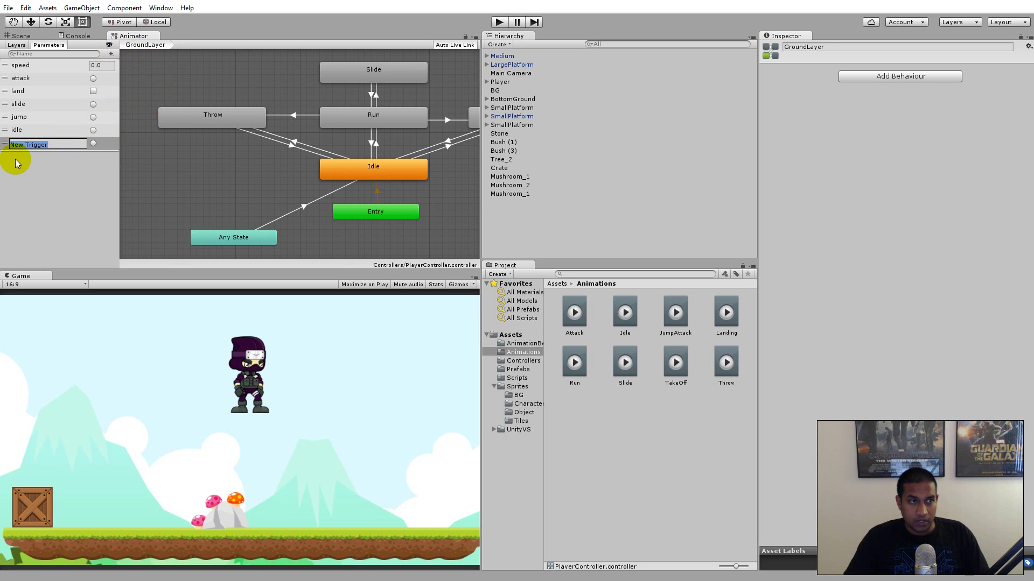
{"action": "type", "text": "throw"}
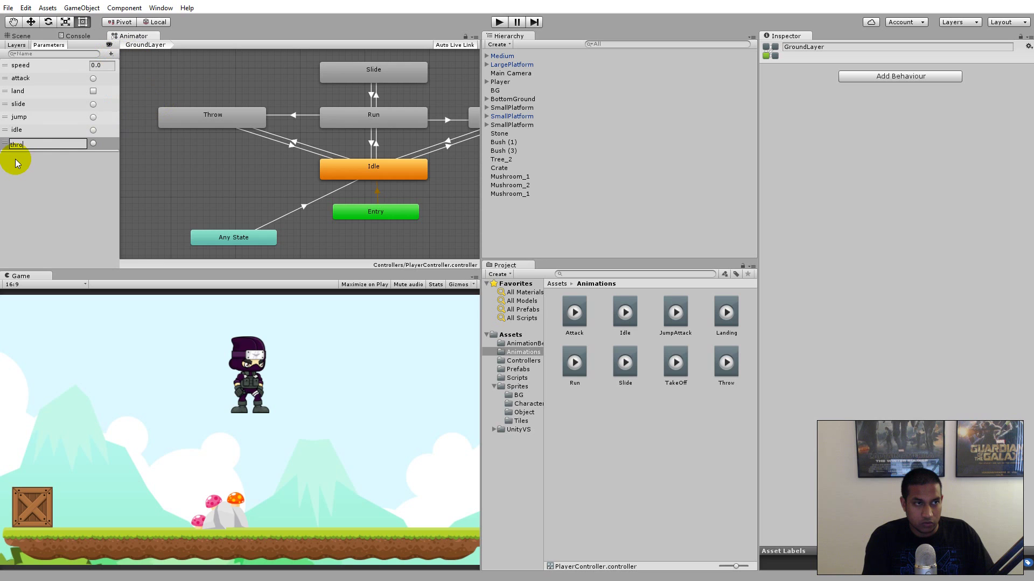
{"action": "key", "text": "Return"}
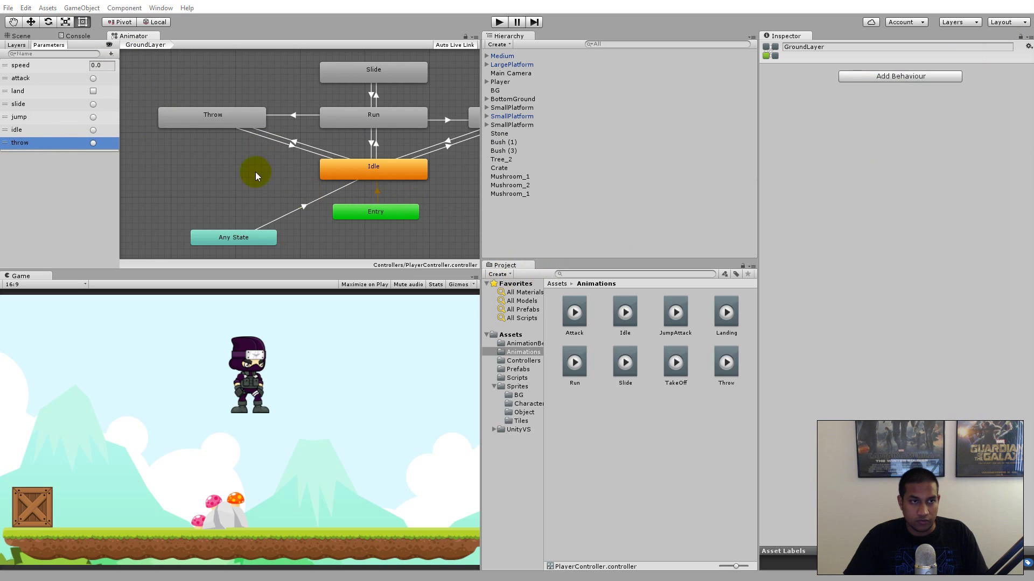
{"action": "left_click", "coordinate": [297, 145]}
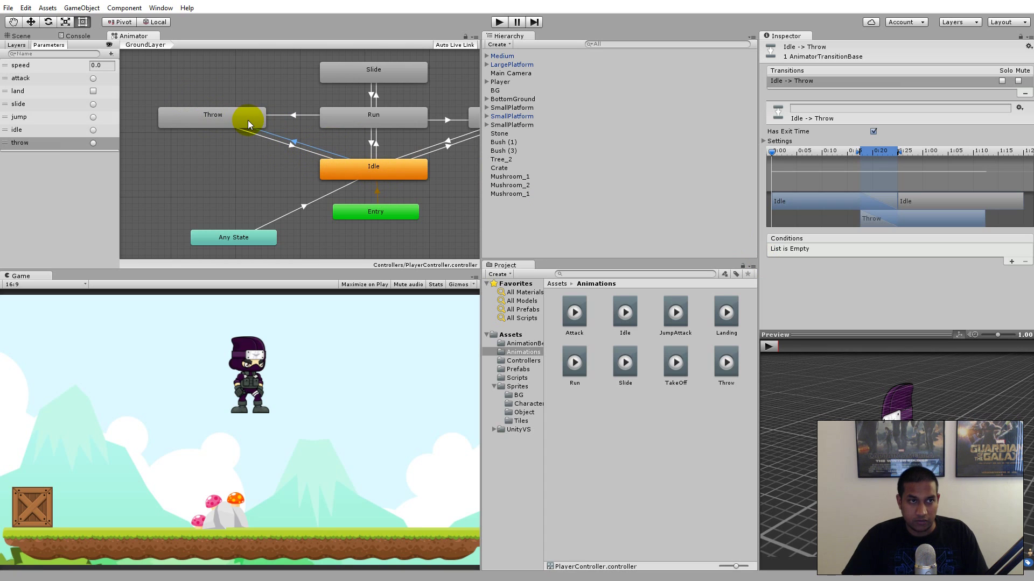
- Give Idle→Throw a throw condition, no exit time, and transition duration 0
{"action": "left_click", "coordinate": [1012, 263]}
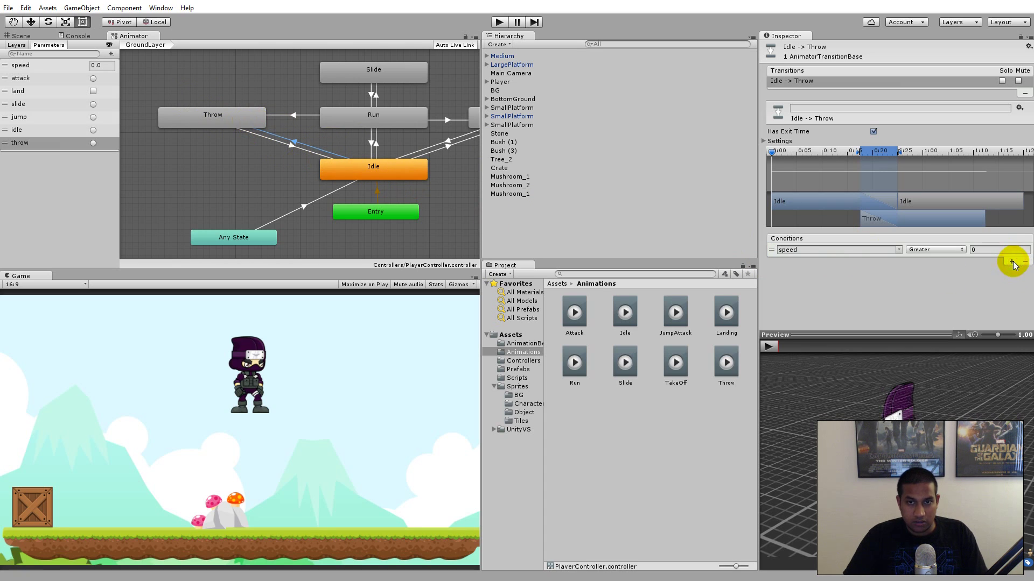
{"action": "left_click", "coordinate": [898, 250]}
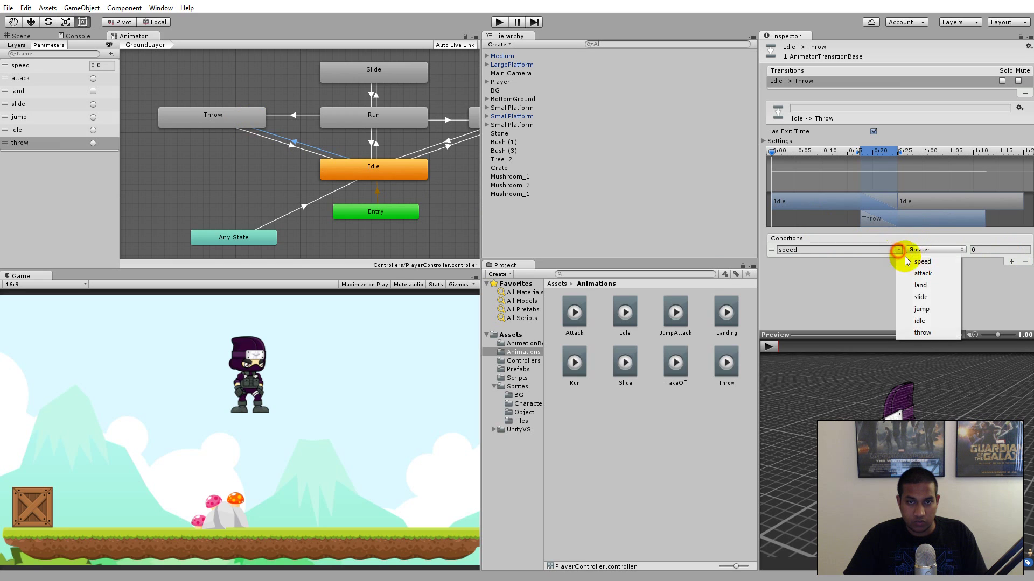
{"action": "left_click", "coordinate": [929, 333]}
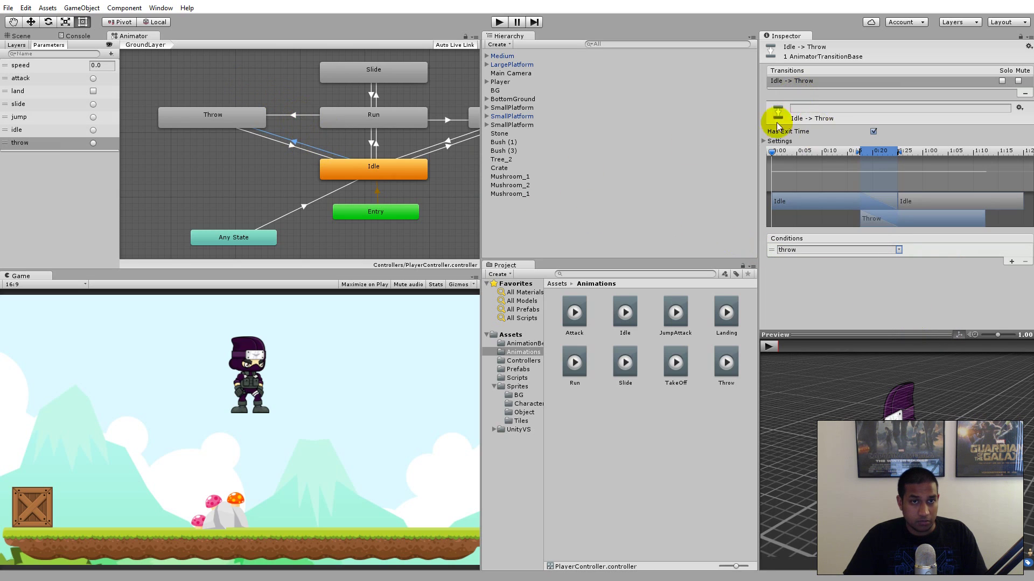
{"action": "left_click", "coordinate": [873, 131]}
{"action": "left_click", "coordinate": [772, 141]}
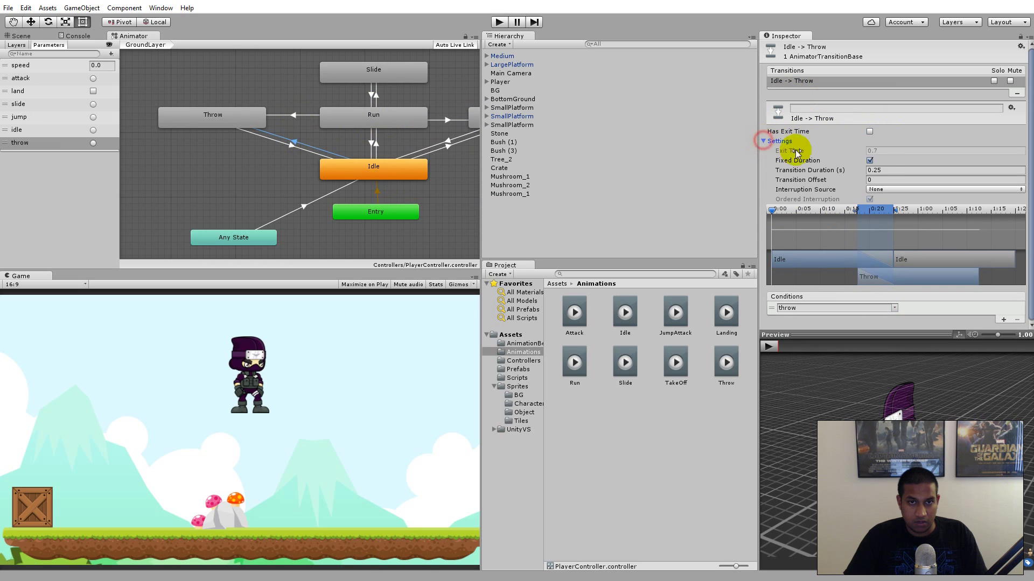
{"action": "left_click", "coordinate": [887, 171]}
{"action": "key", "text": "BackSpace"}
{"action": "key", "text": "BackSpace"}
{"action": "key", "text": "BackSpace"}
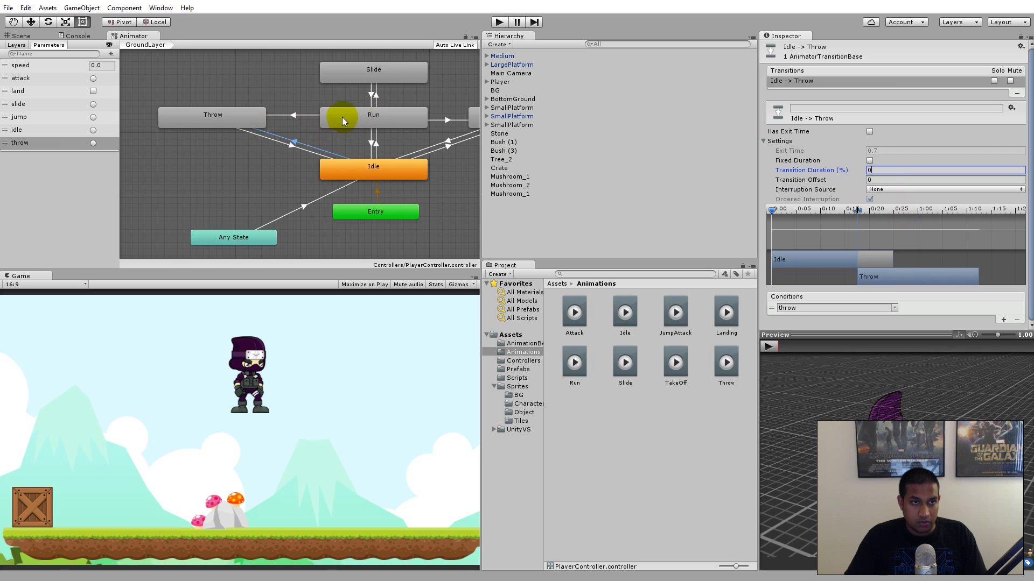
- Give Run→Throw a throw condition, no exit time, and transition duration 0
{"action": "left_click", "coordinate": [304, 119]}
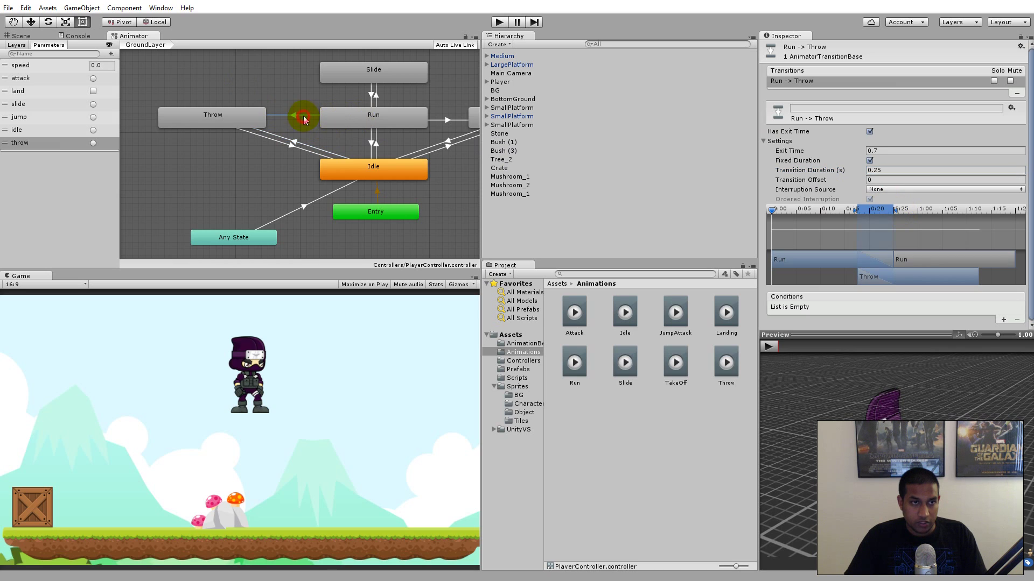
{"action": "left_click", "coordinate": [1003, 319]}
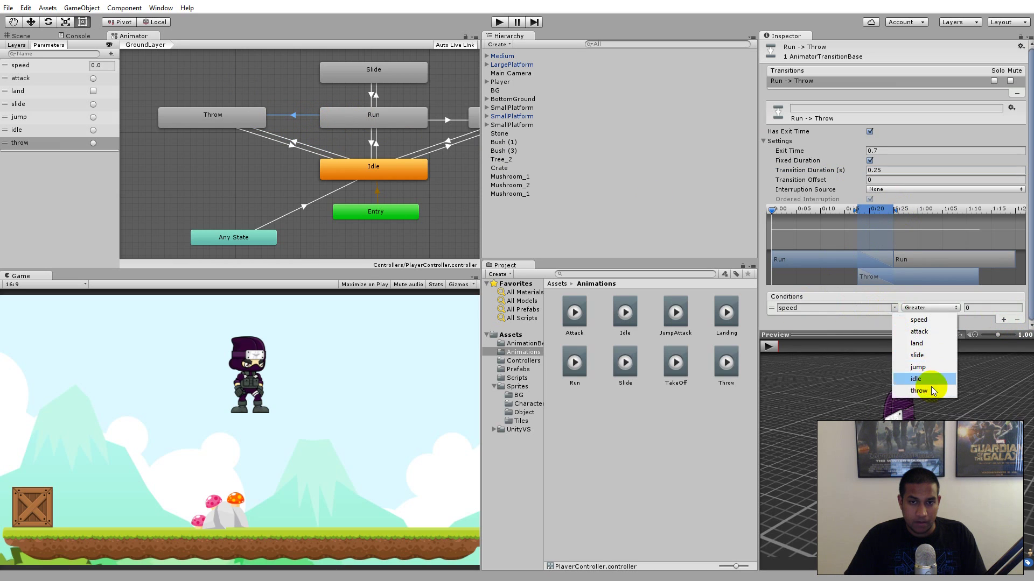
{"action": "left_click", "coordinate": [932, 387]}
{"action": "left_click", "coordinate": [870, 132]}
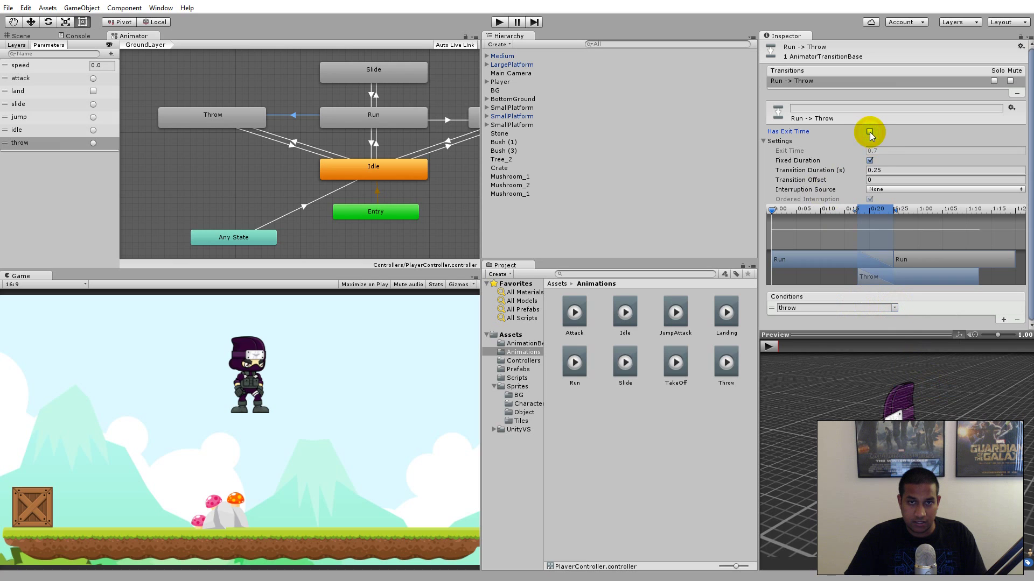
{"action": "left_click", "coordinate": [869, 161]}
{"action": "left_click", "coordinate": [870, 162]}
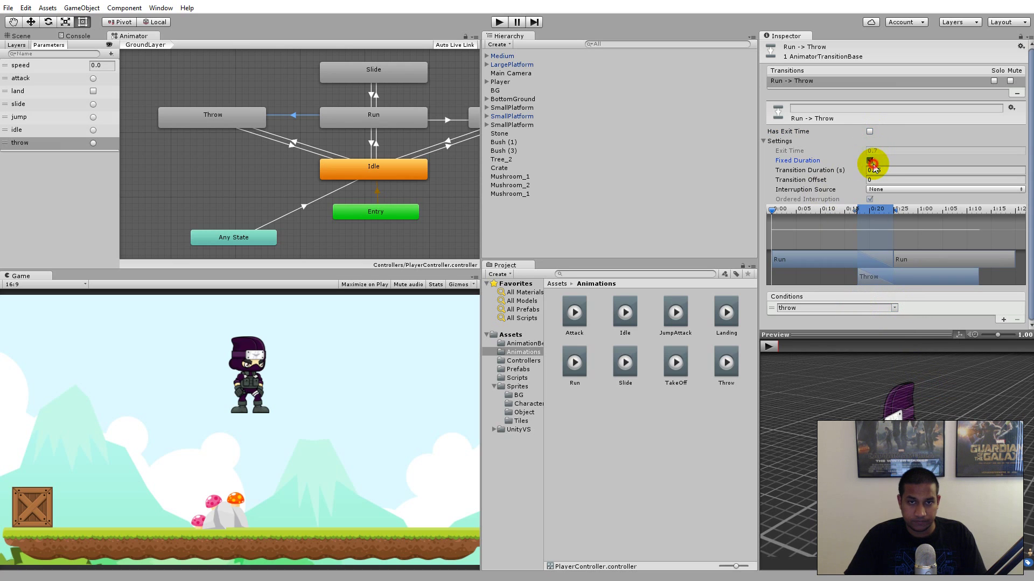
{"action": "left_click", "coordinate": [870, 162]}
{"action": "left_click", "coordinate": [877, 170]}
{"action": "type", "text": "0"}
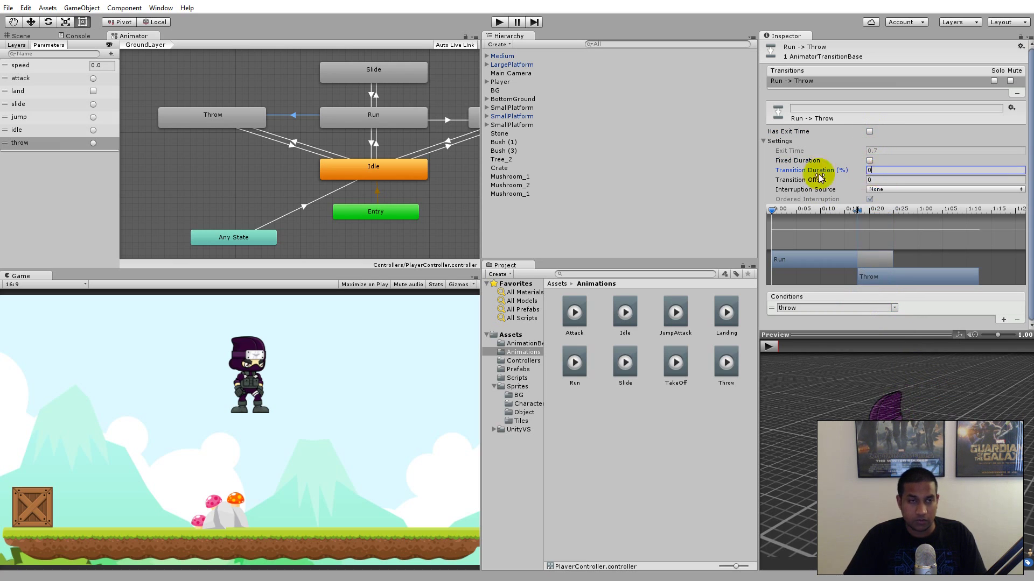
- Check the Throw→Idle transition, then open the Player script from the Scripts folder
{"action": "left_click", "coordinate": [298, 153]}
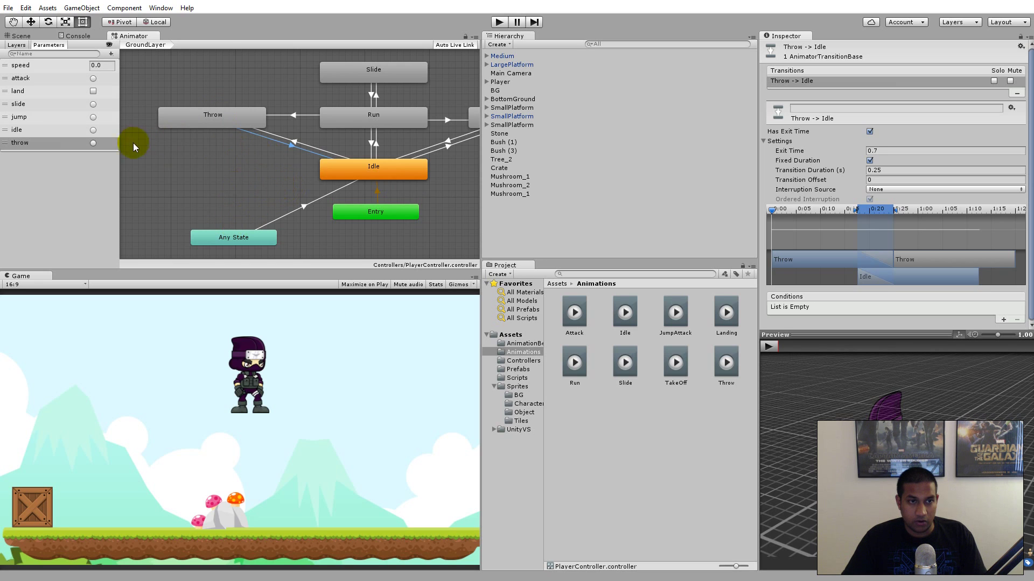
{"action": "left_click", "coordinate": [517, 378]}
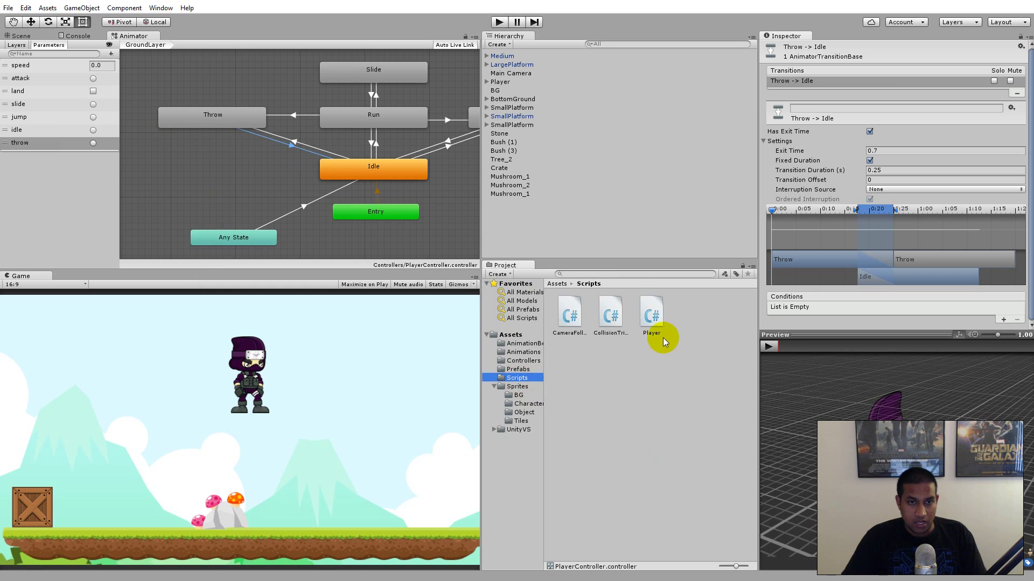
{"action": "double_click", "coordinate": [653, 304]}
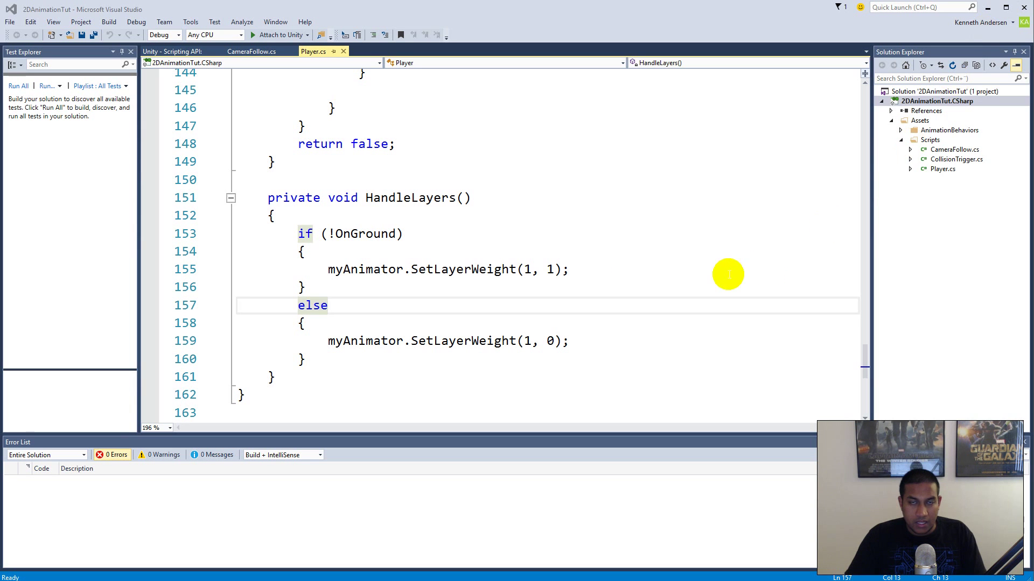
- Add an if (Input.GetKeyDown(KeyCode.V)) block after the slide block in HandleInput
{"action": "left_click", "coordinate": [728, 275]}
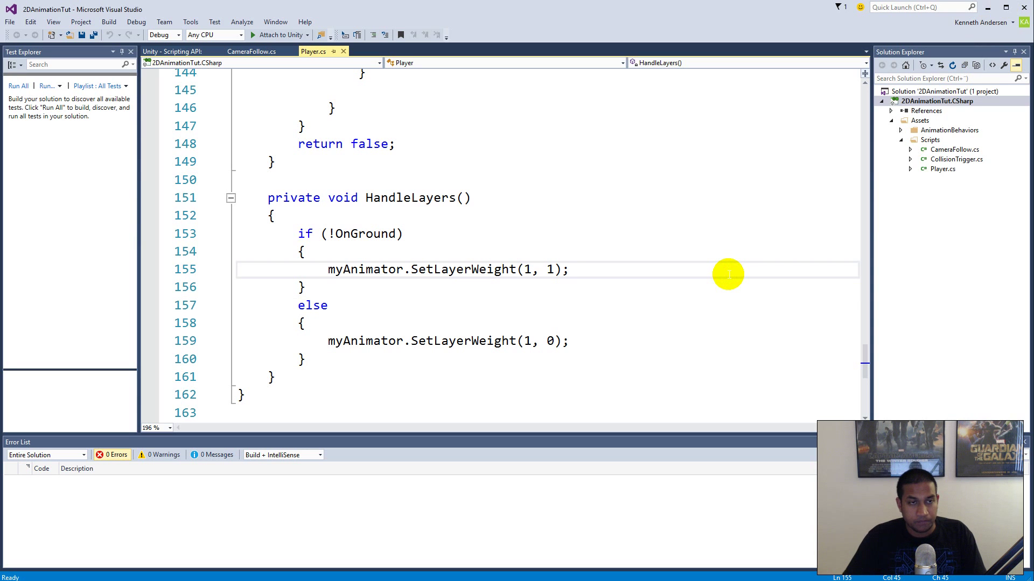
{"action": "scroll", "coordinate": [652, 285], "scroll_direction": "up", "scroll_amount": 12}
{"action": "scroll", "coordinate": [654, 293], "scroll_direction": "up", "scroll_amount": 5}
{"action": "double_click", "coordinate": [408, 200]}
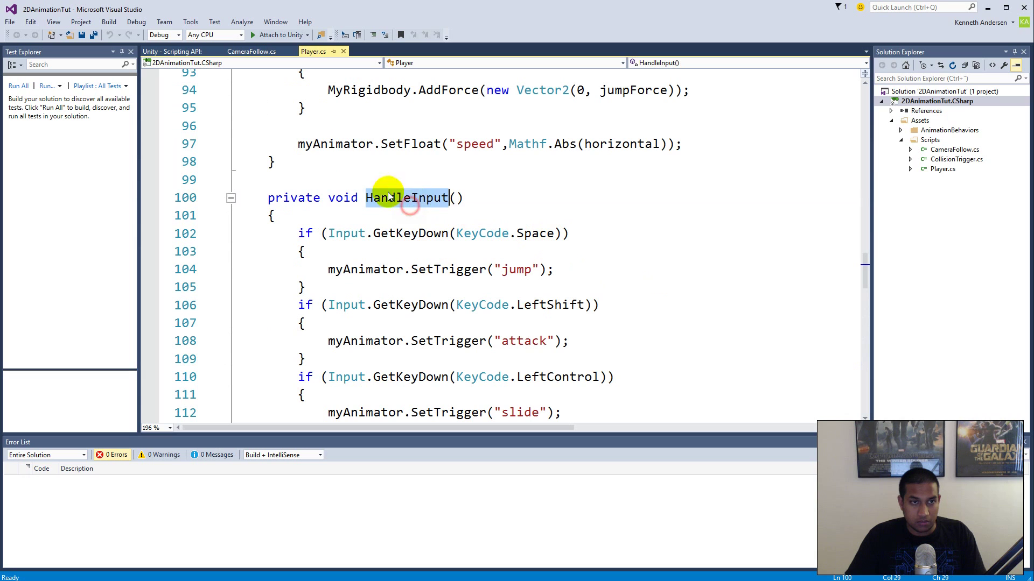
{"action": "scroll", "coordinate": [296, 280], "scroll_direction": "down", "scroll_amount": 2}
{"action": "left_click", "coordinate": [308, 323]}
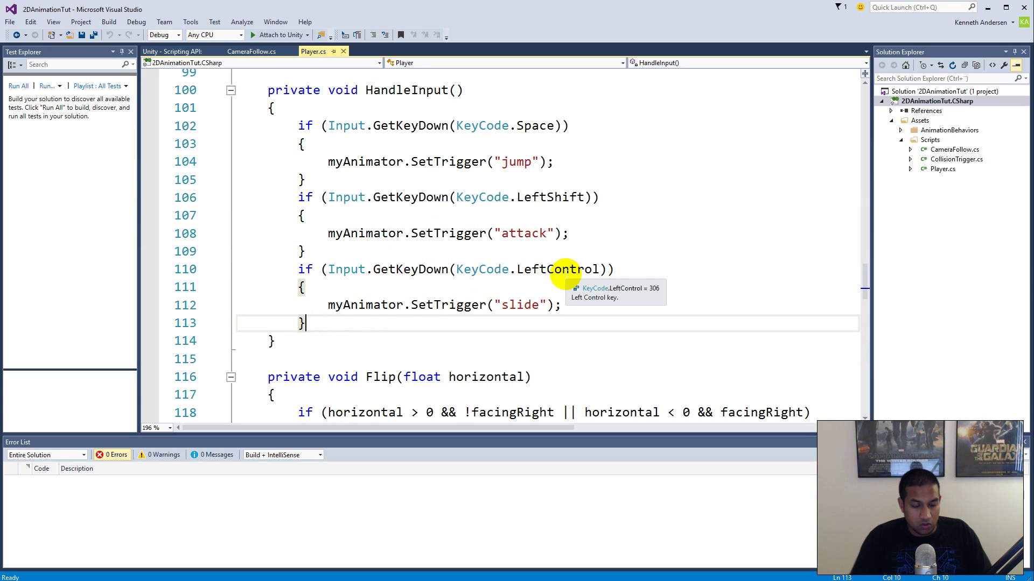
{"action": "key", "text": "Return"}
{"action": "type", "text": "if"}
{"action": "key", "text": "Tab"}
{"action": "key", "text": "Tab"}
{"action": "type", "text": "Input.get"}
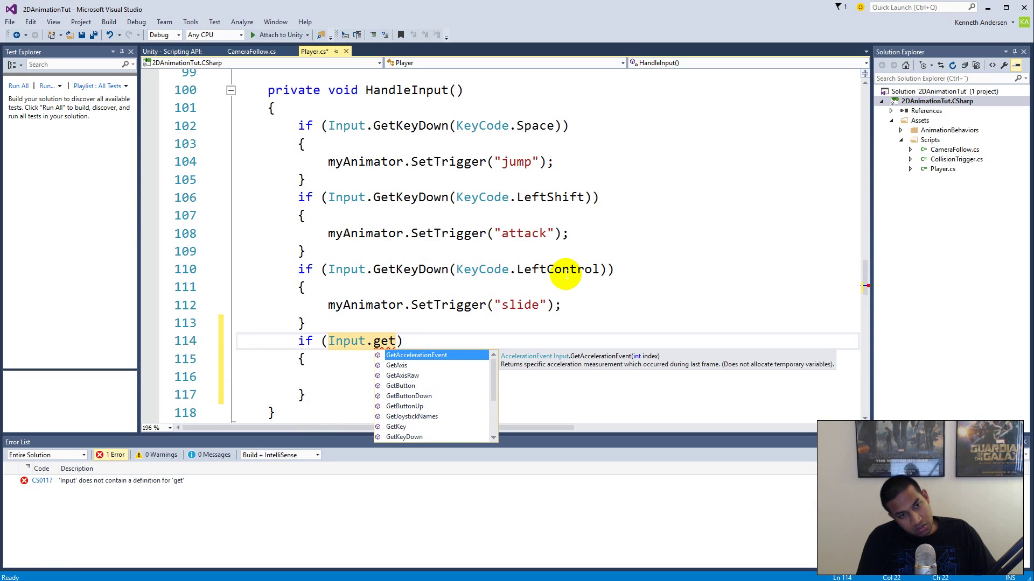
{"action": "type", "text": "dow"}
{"action": "key", "text": "BackSpace"}
{"action": "key", "text": "BackSpace"}
{"action": "key", "text": "BackSpace"}
{"action": "key", "text": "BackSpace"}
{"action": "key", "text": "BackSpace"}
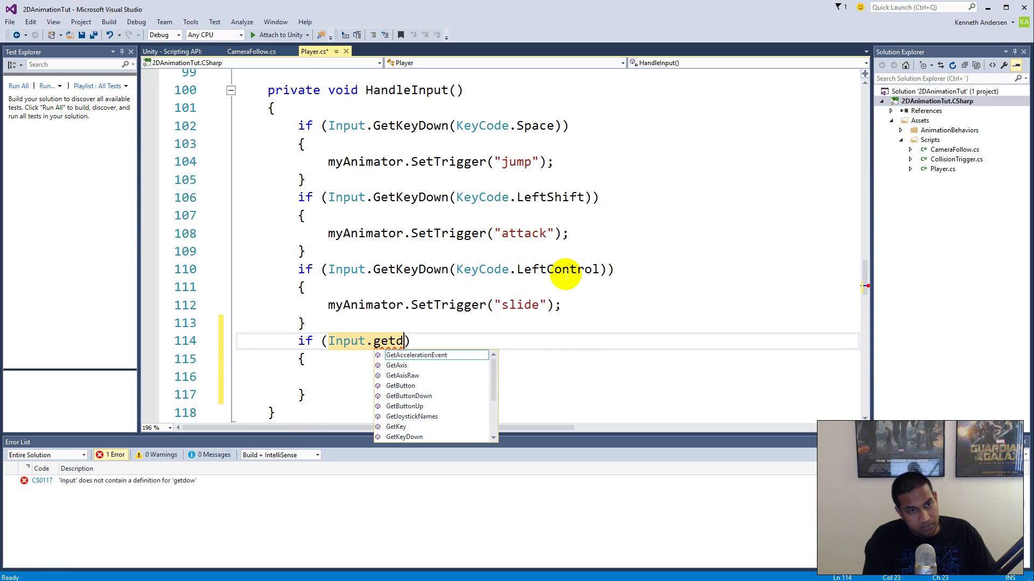
{"action": "type", "text": "etkey"}
{"action": "key", "text": "Down"}
{"action": "type", "text": "("}
{"action": "type", "text": "keyc"}
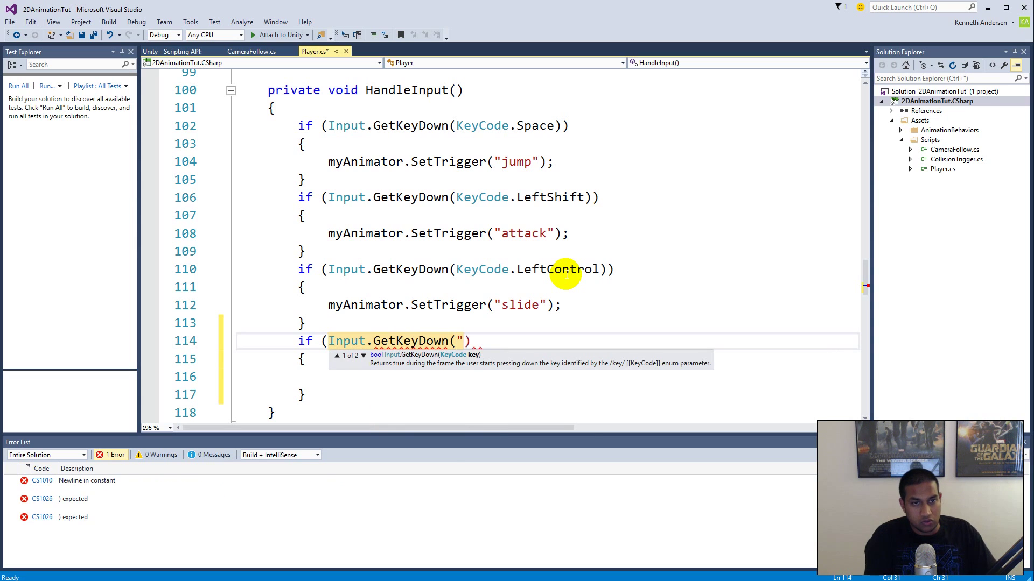
{"action": "type", "text": "."}
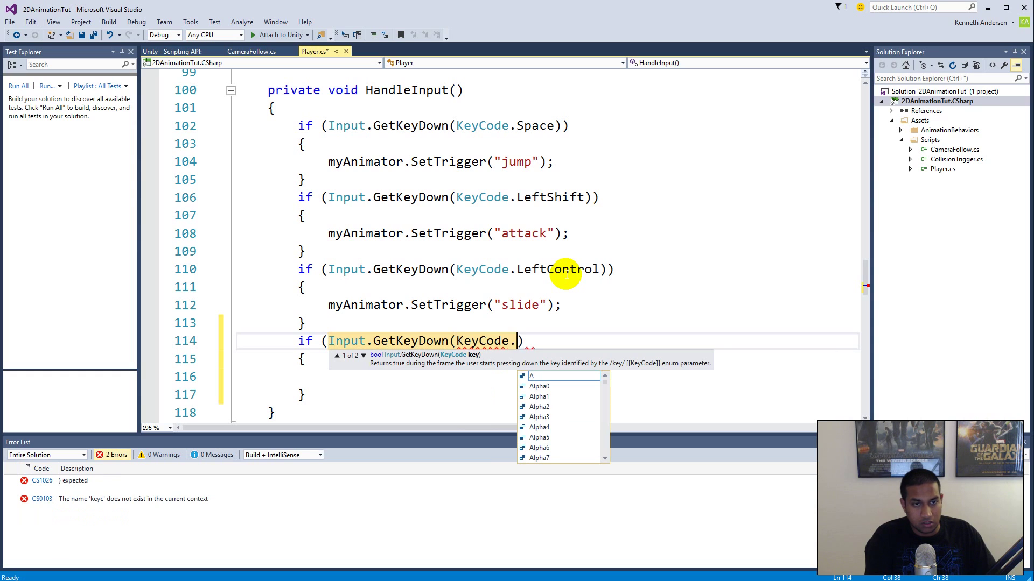
{"action": "type", "text": "V"}
{"action": "key", "text": "BackSpace"}
{"action": "type", "text": "V)"}
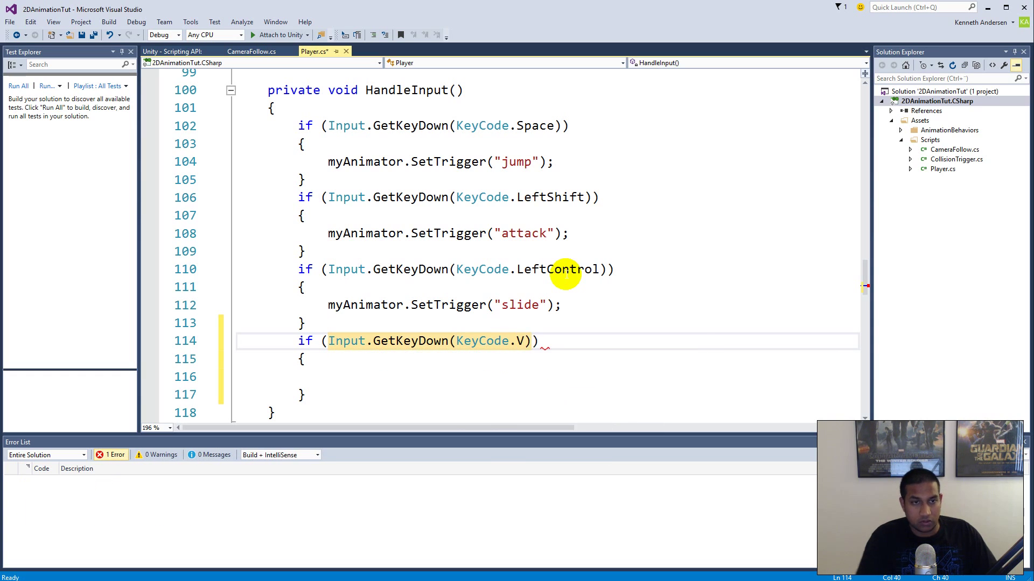
- Inside the V block call myAnimator.SetTrigger("throw"); and verify the parameter name in Unity
{"action": "left_click", "coordinate": [521, 341]}
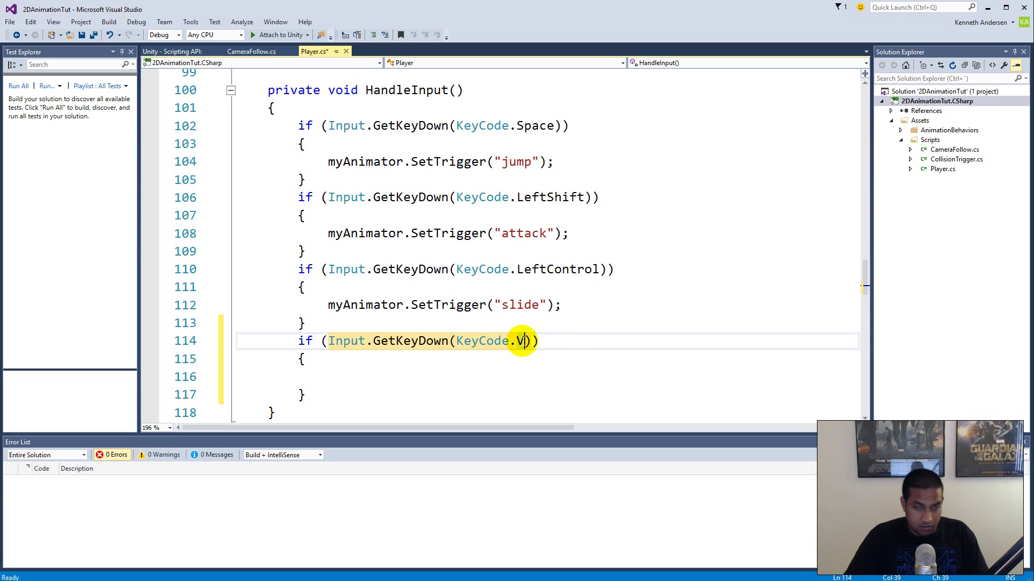
{"action": "scroll", "coordinate": [473, 342], "scroll_direction": "down", "scroll_amount": 1}
{"action": "left_click", "coordinate": [433, 333]}
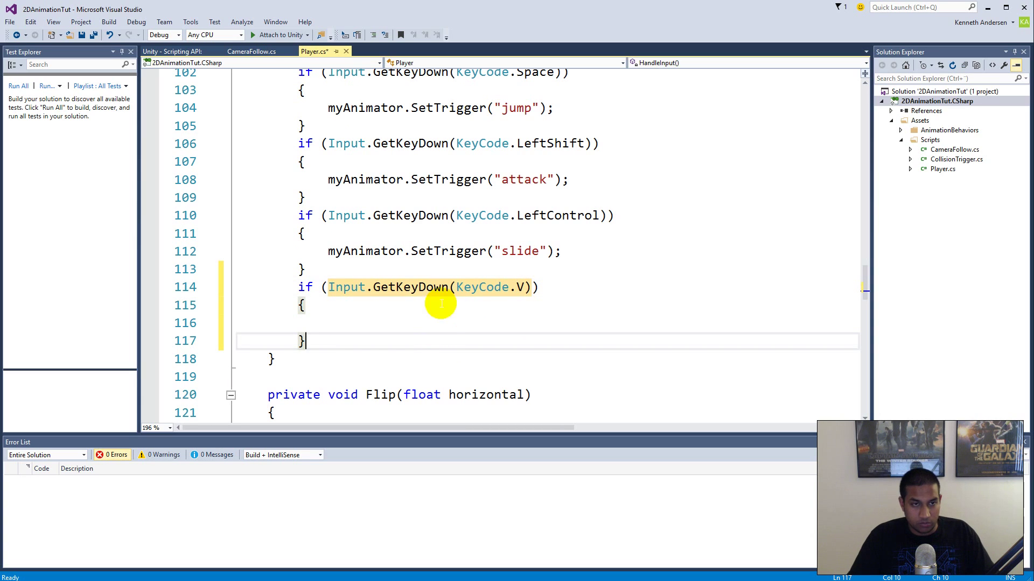
{"action": "left_click", "coordinate": [405, 323]}
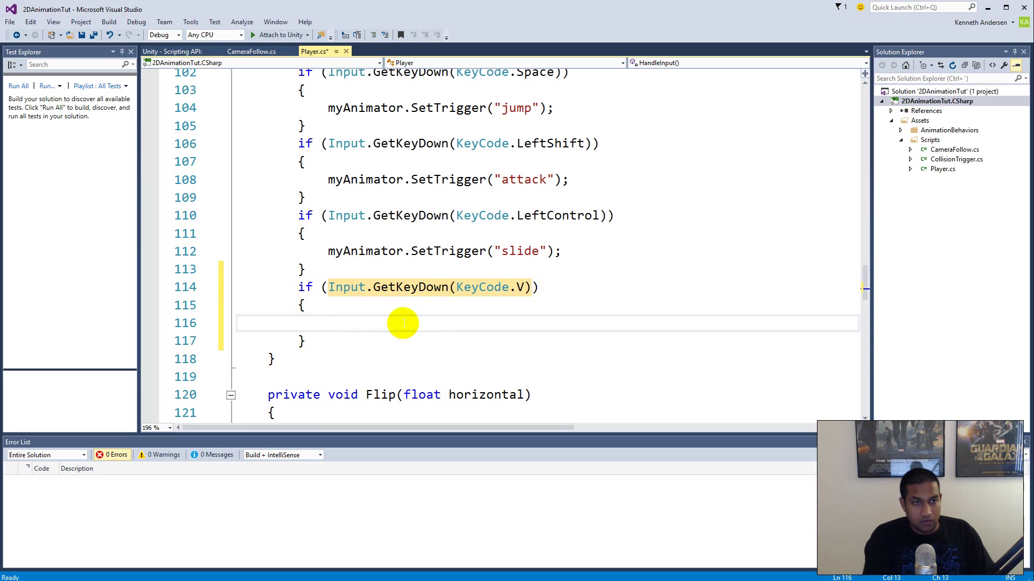
{"action": "type", "text": "myAnimator.setr"}
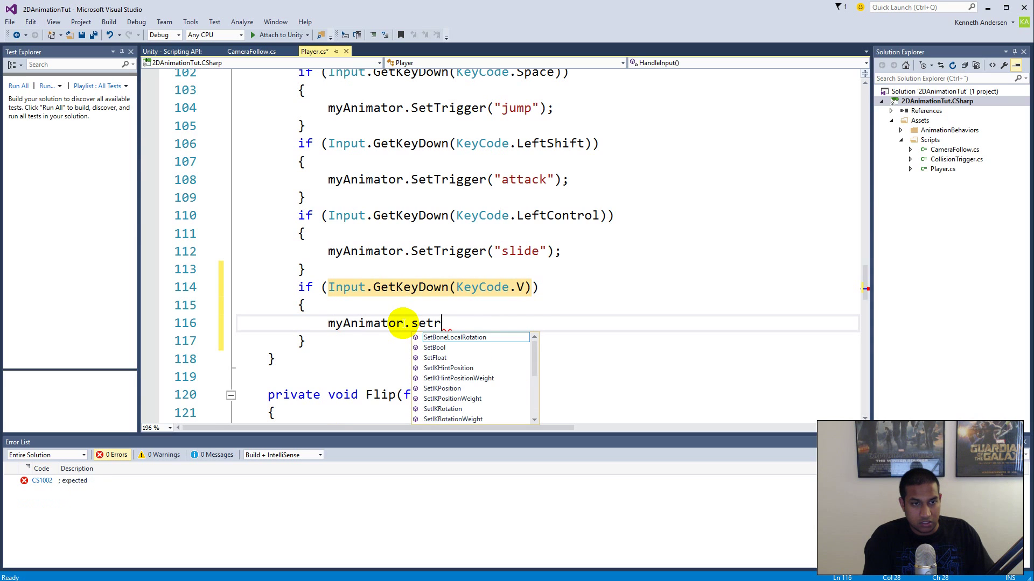
{"action": "key", "text": "BackSpace"}
{"action": "key", "text": "BackSpace"}
{"action": "key", "text": "BackSpace"}
{"action": "key", "text": "BackSpace"}
{"action": "type", "text": "Set"}
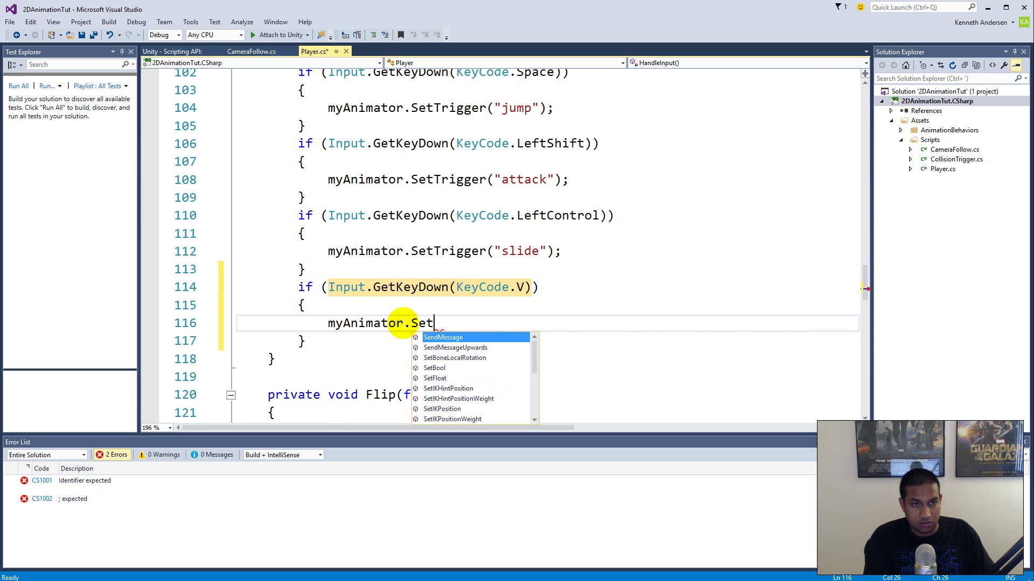
{"action": "type", "text": "Trigger("}
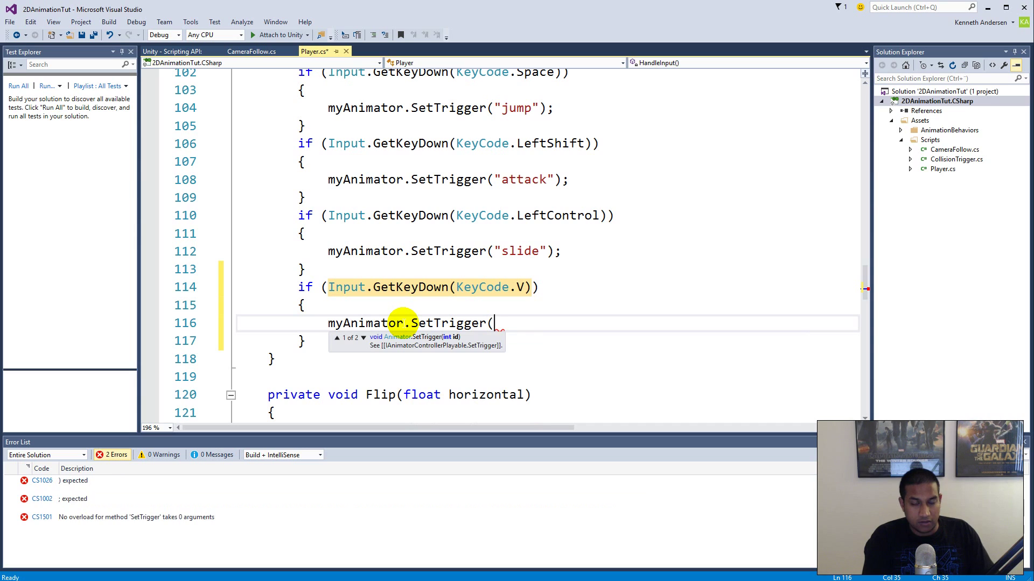
{"action": "type", "text": "\"throw\");"}
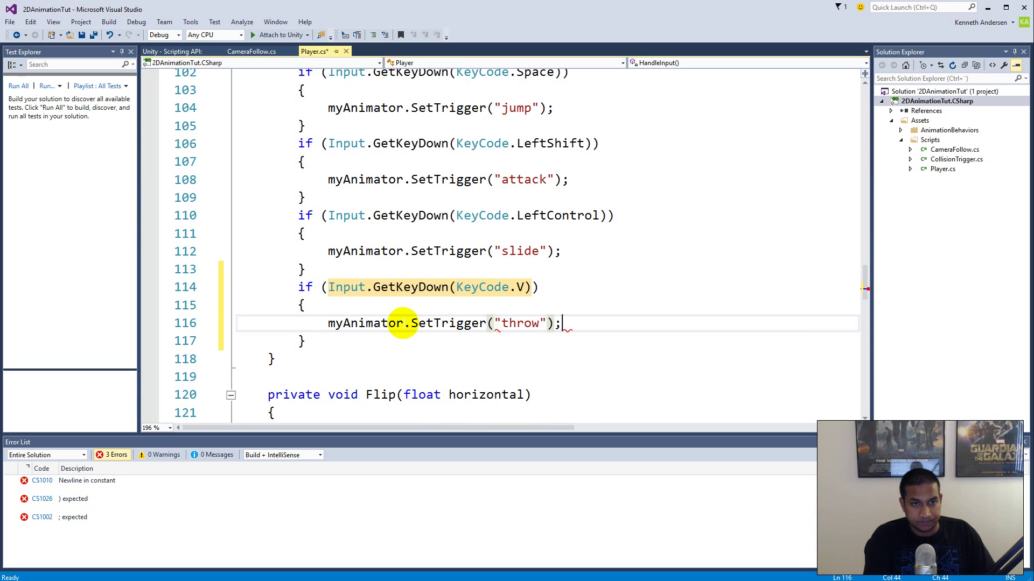
{"action": "left_click", "coordinate": [529, 325]}
{"action": "double_click", "coordinate": [531, 325]}
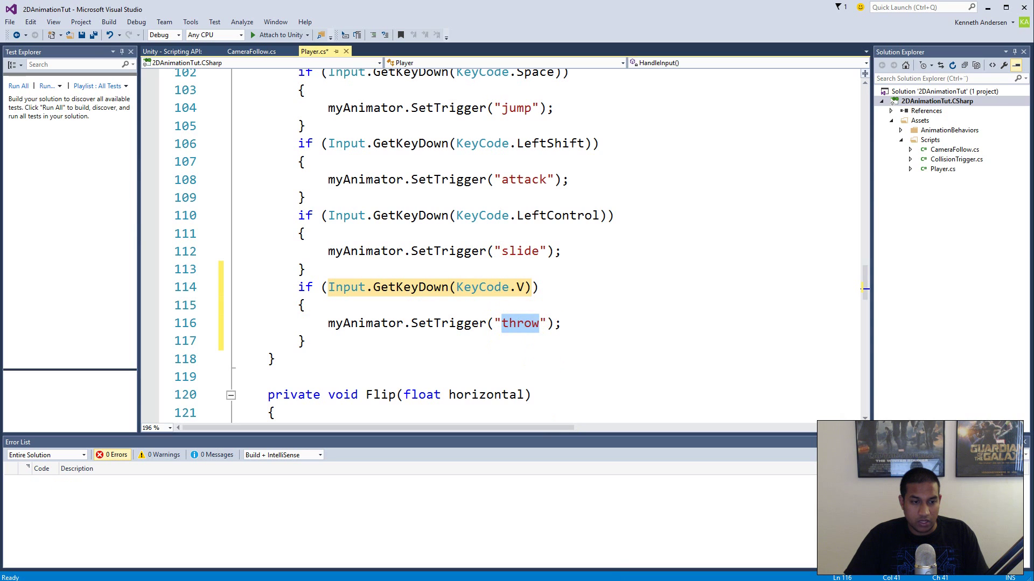
{"action": "left_click", "coordinate": [60, 162]}
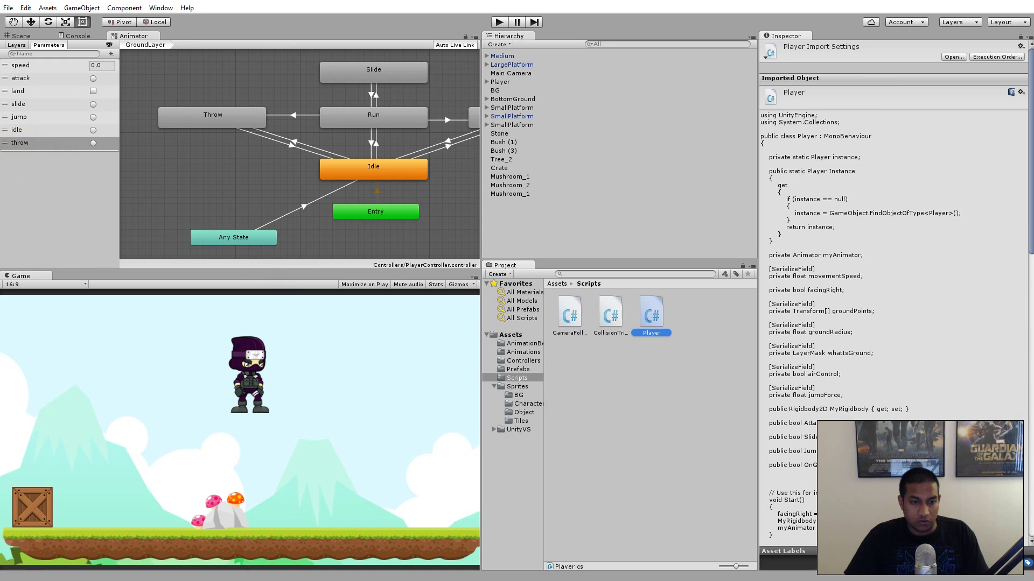
- Save the Player script in Visual Studio and return to Unity
{"action": "key", "text": "alt+Tab"}
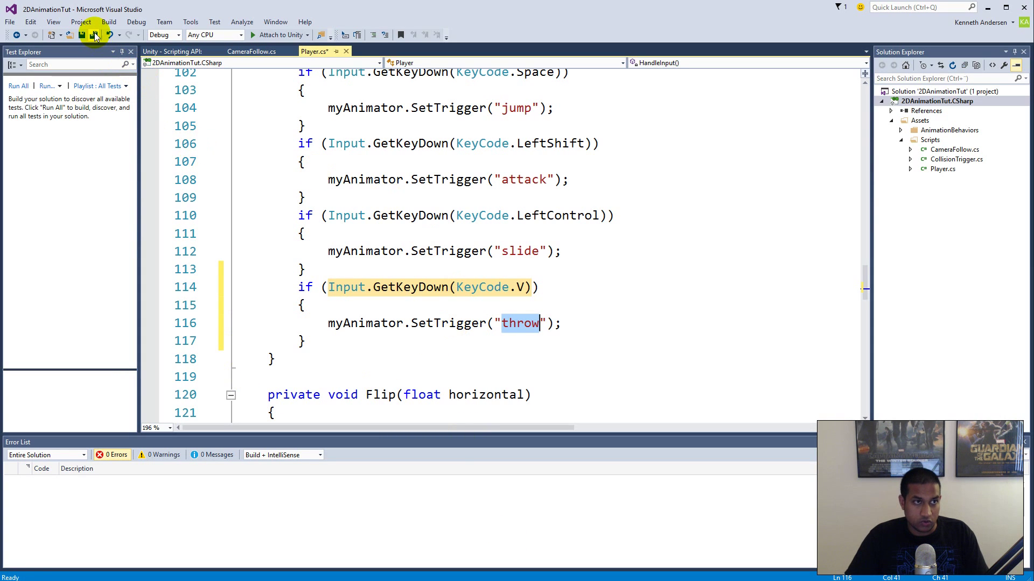
{"action": "left_click", "coordinate": [94, 35]}
{"action": "left_click", "coordinate": [385, 567]}
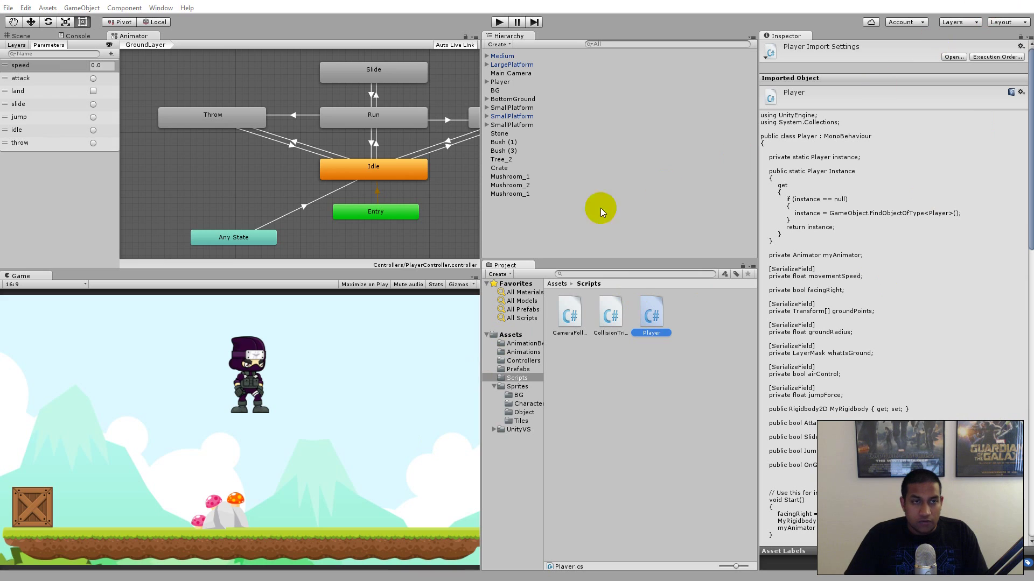
- Add the AttackBehaviour behaviour to the Throw state and open its script
{"action": "left_click", "coordinate": [237, 120]}
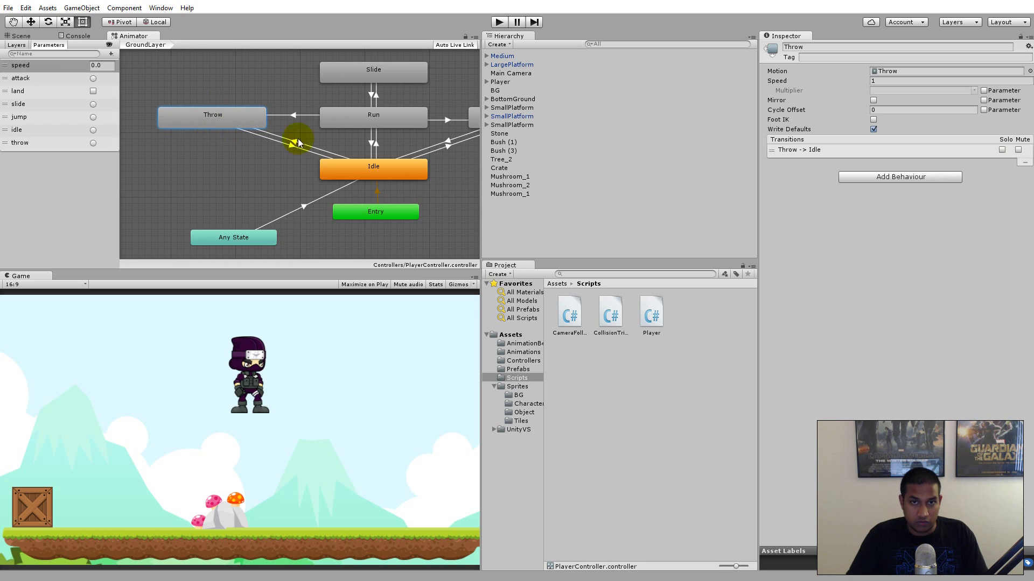
{"action": "left_click", "coordinate": [884, 177]}
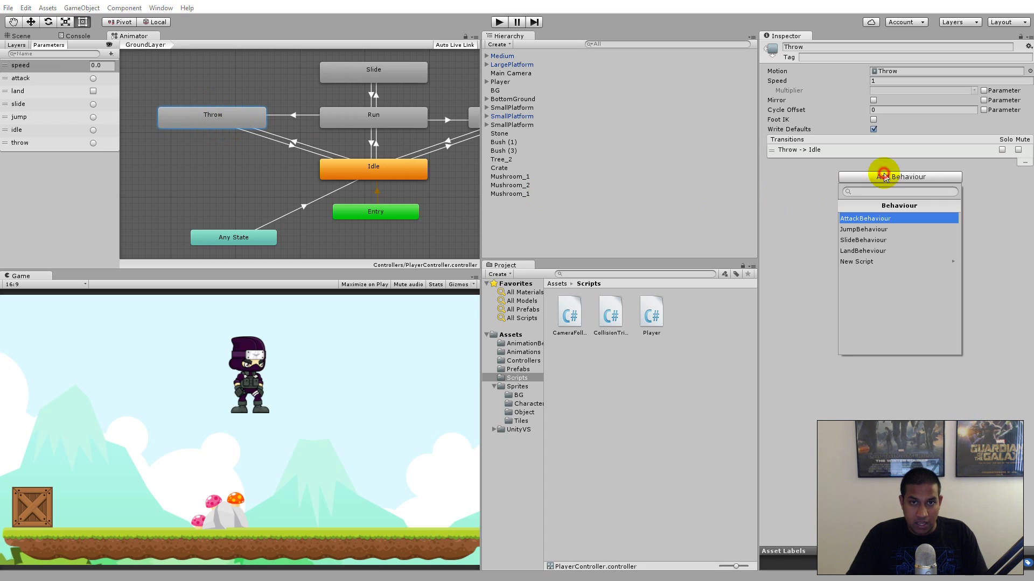
{"action": "left_click", "coordinate": [886, 219]}
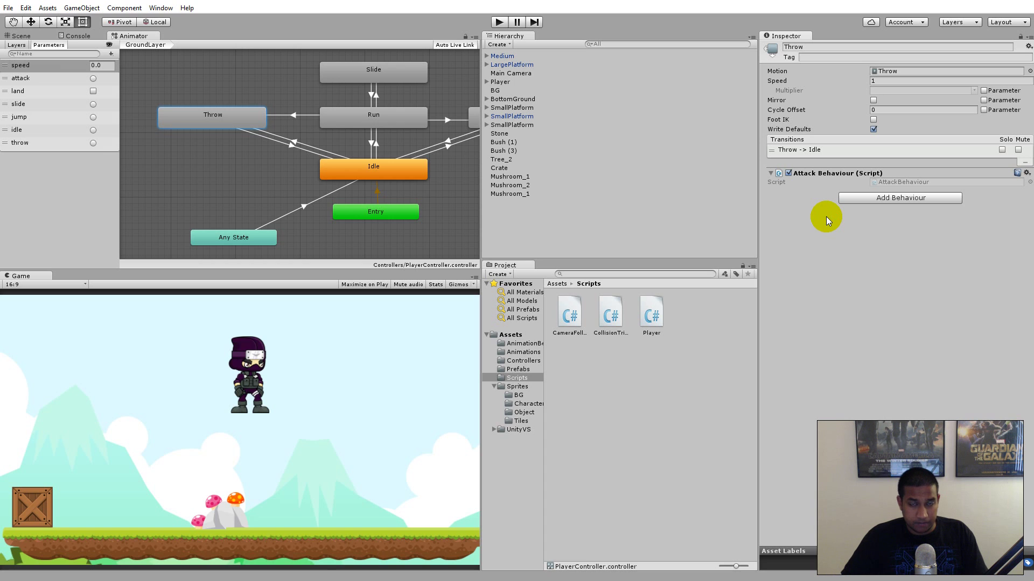
{"action": "double_click", "coordinate": [890, 182]}
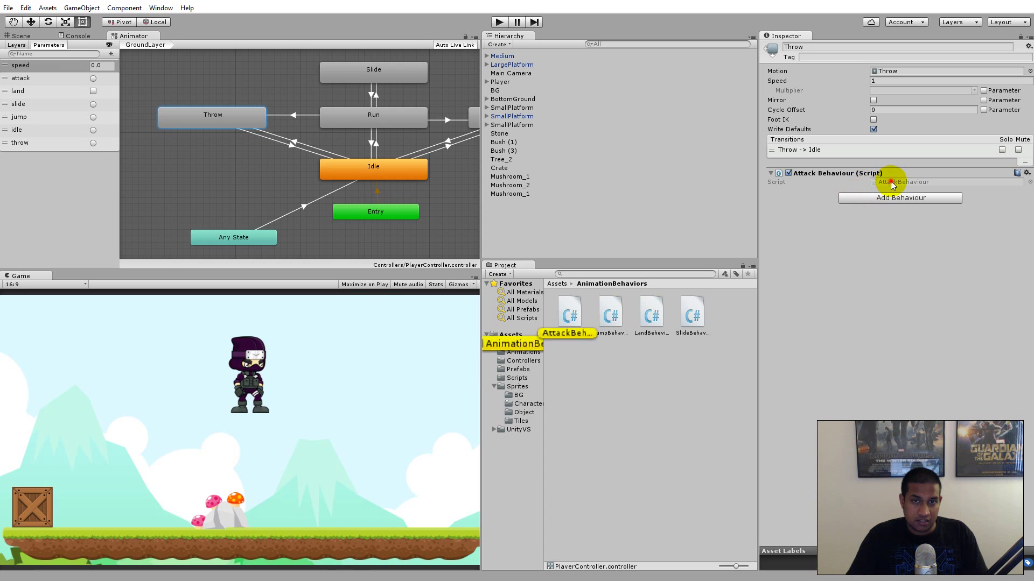
- Add animator.ResetTrigger("throw"); to OnStateExit in AttackBehaviour.cs and save the script
{"action": "scroll", "coordinate": [533, 243], "scroll_direction": "down", "scroll_amount": 5}
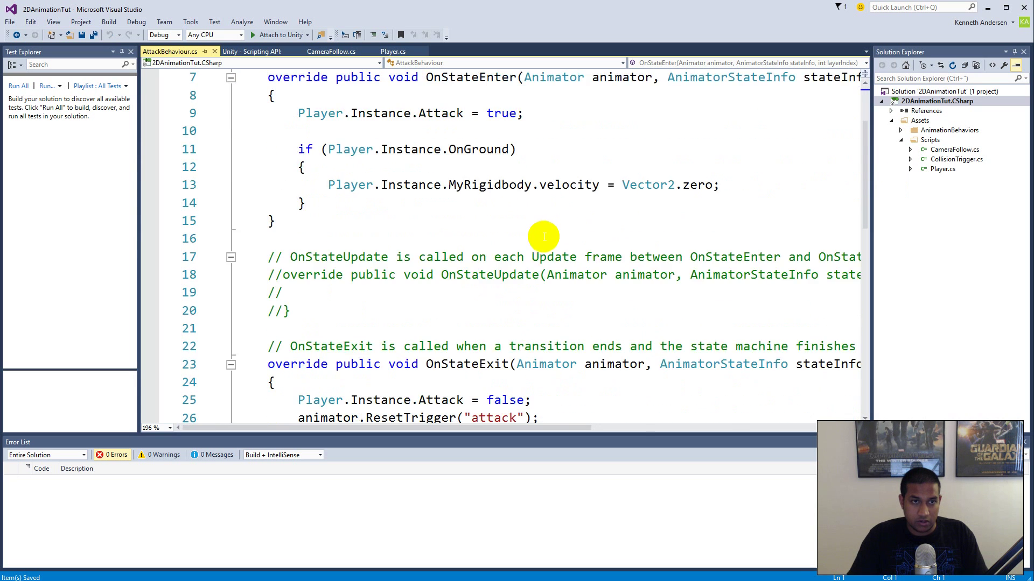
{"action": "double_click", "coordinate": [327, 256]}
{"action": "left_click_drag", "start_coordinate": [269, 203], "coordinate": [498, 203]}
{"action": "double_click", "coordinate": [500, 203]}
{"action": "left_click", "coordinate": [558, 258]}
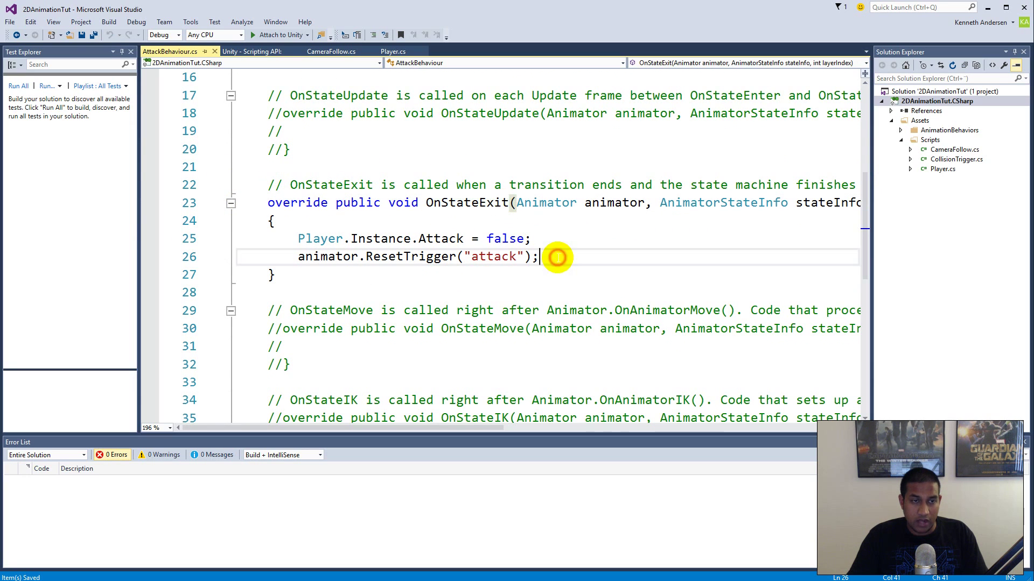
{"action": "key", "text": "Return"}
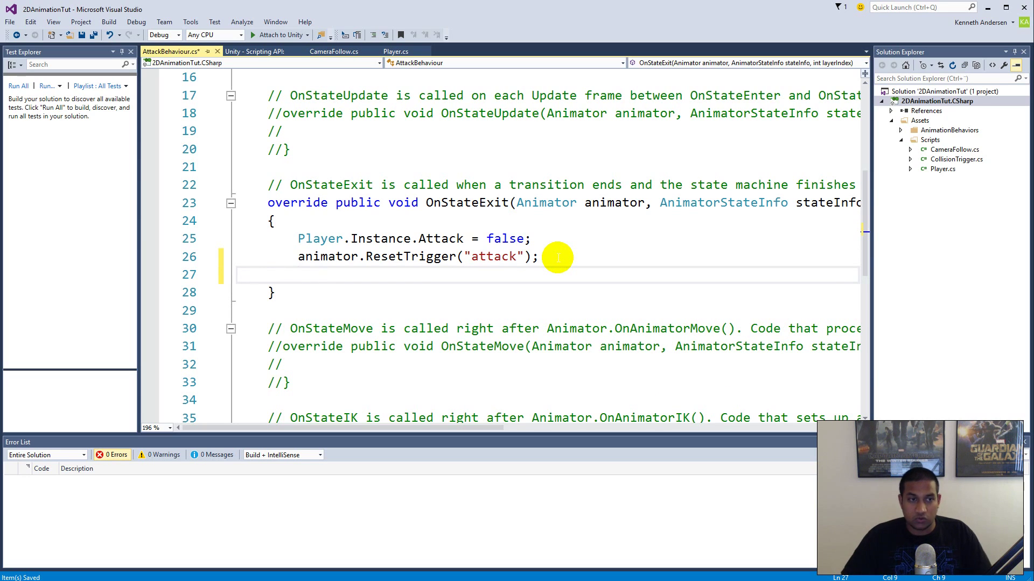
{"action": "type", "text": "animator."}
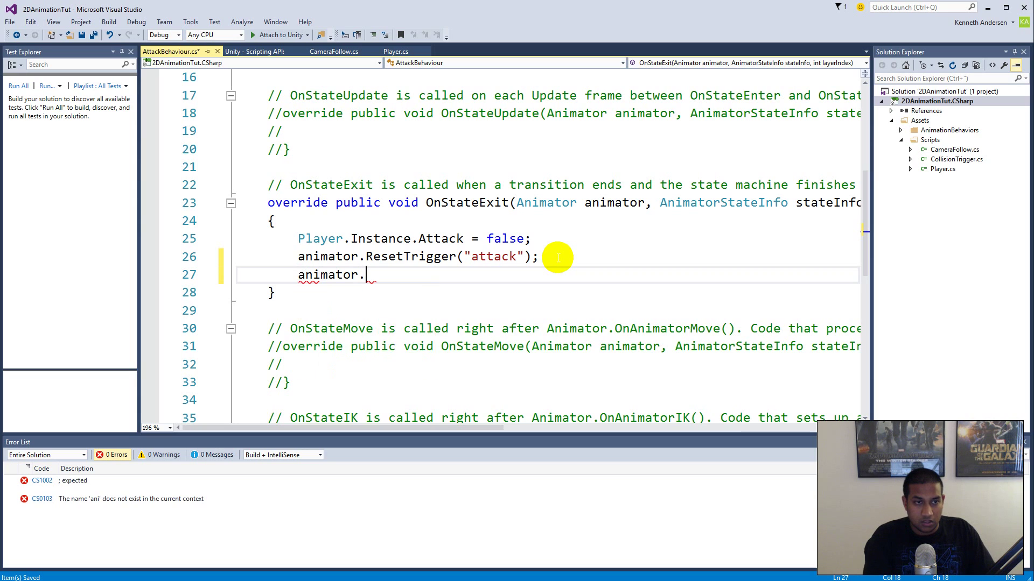
{"action": "type", "text": "rese"}
{"action": "key", "text": "Tab"}
{"action": "type", "text": "("}
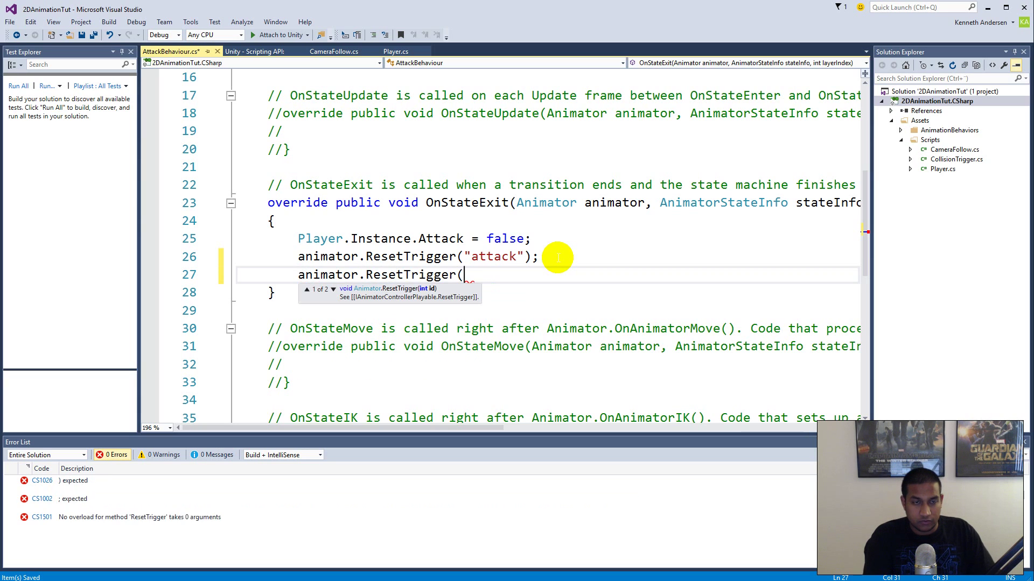
{"action": "type", "text": "\"throw\");"}
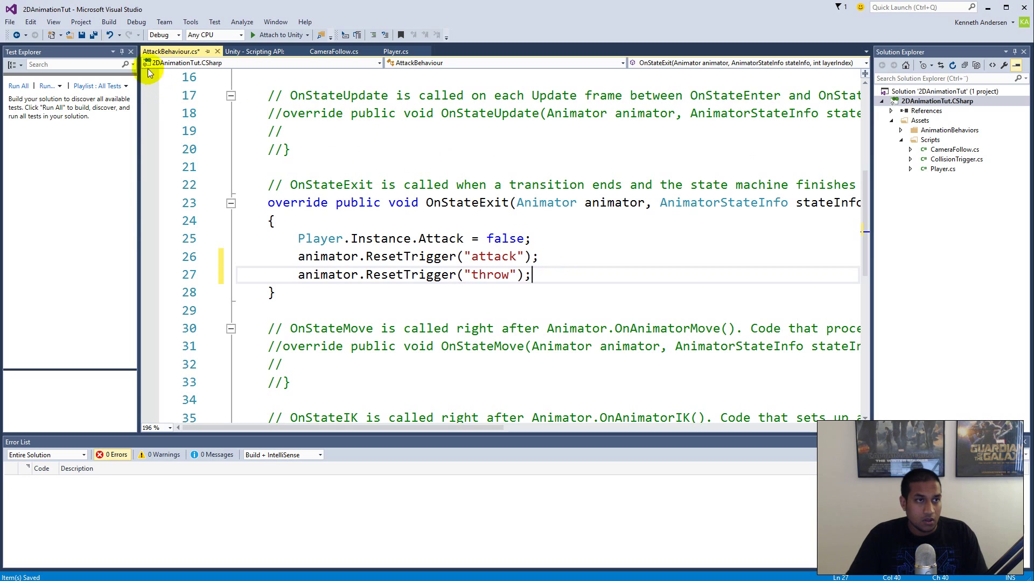
{"action": "left_click", "coordinate": [93, 35]}
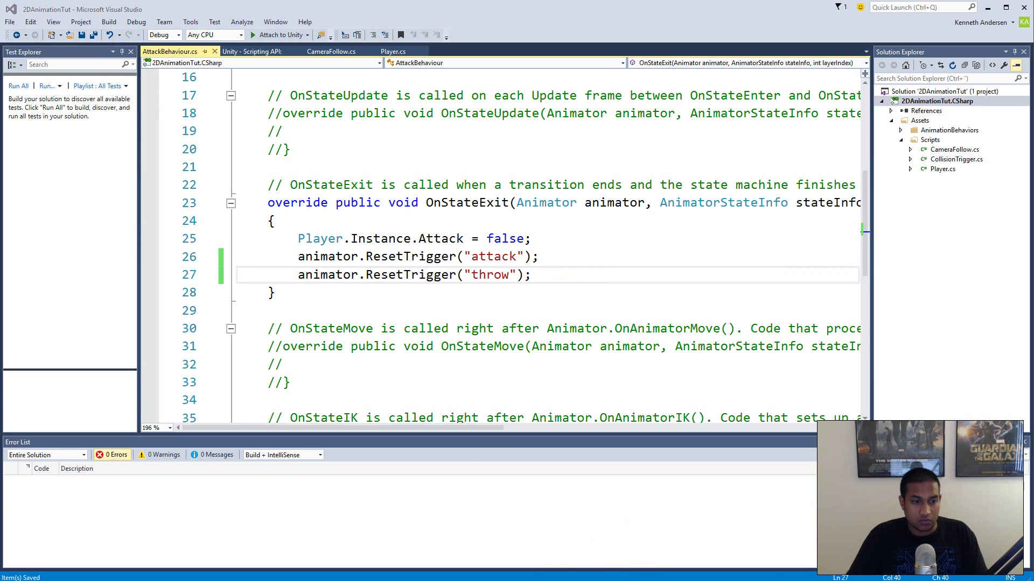
{"action": "key", "text": "alt+Tab"}
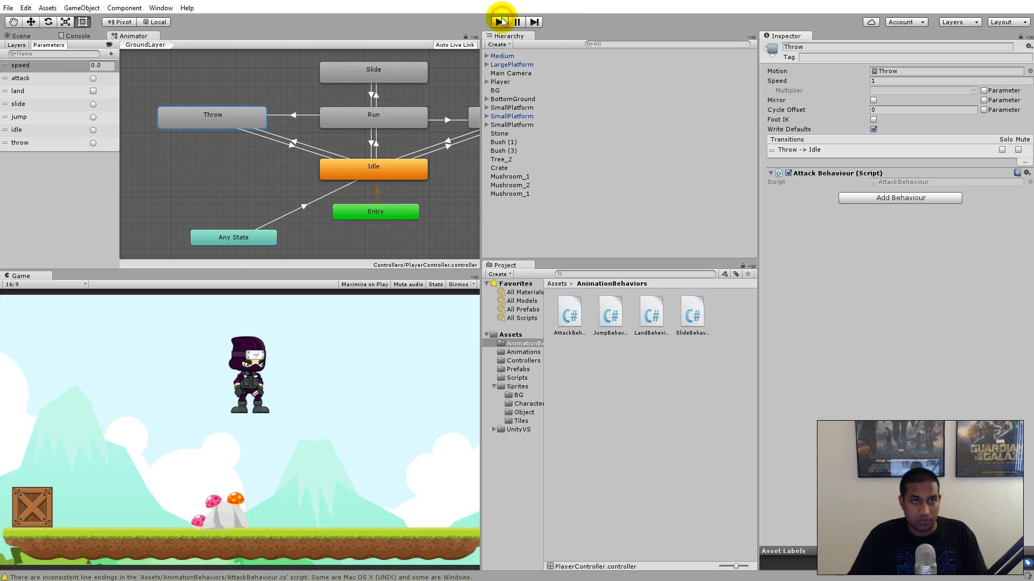
- Enter Play mode and throw with V while standing and running left and right
{"action": "left_click", "coordinate": [501, 22]}
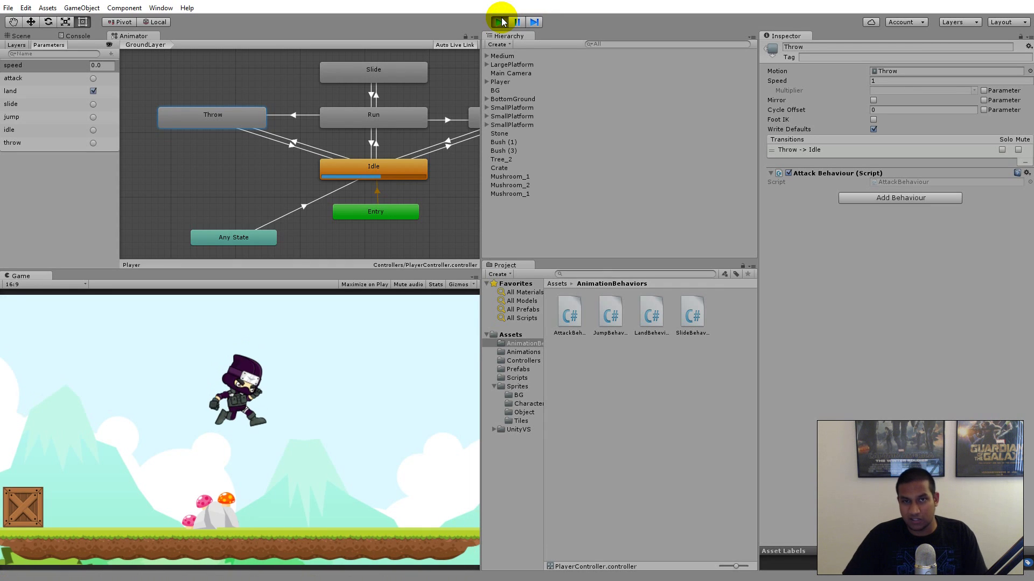
{"action": "key", "text": "Right"}
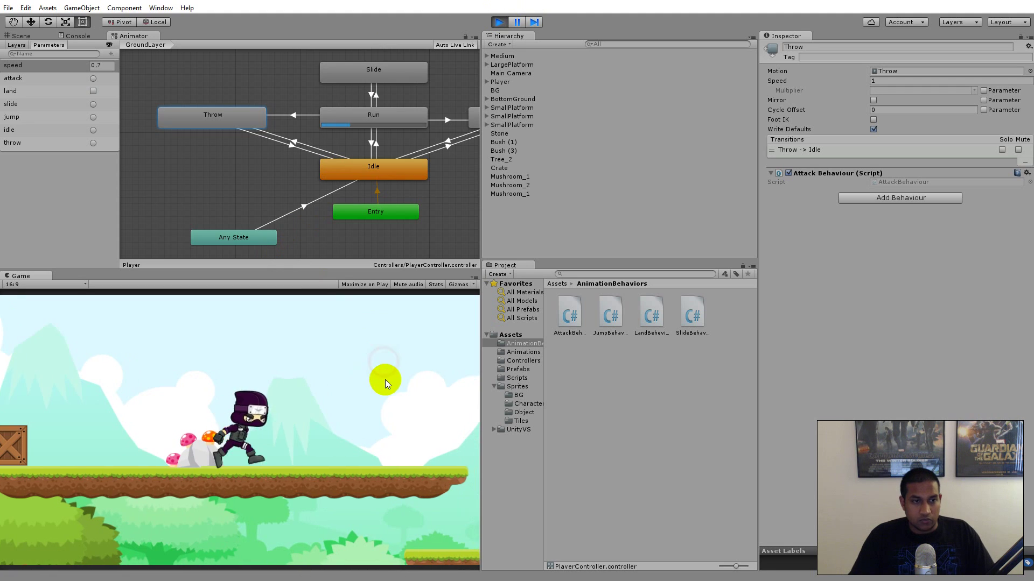
{"action": "key", "text": "v"}
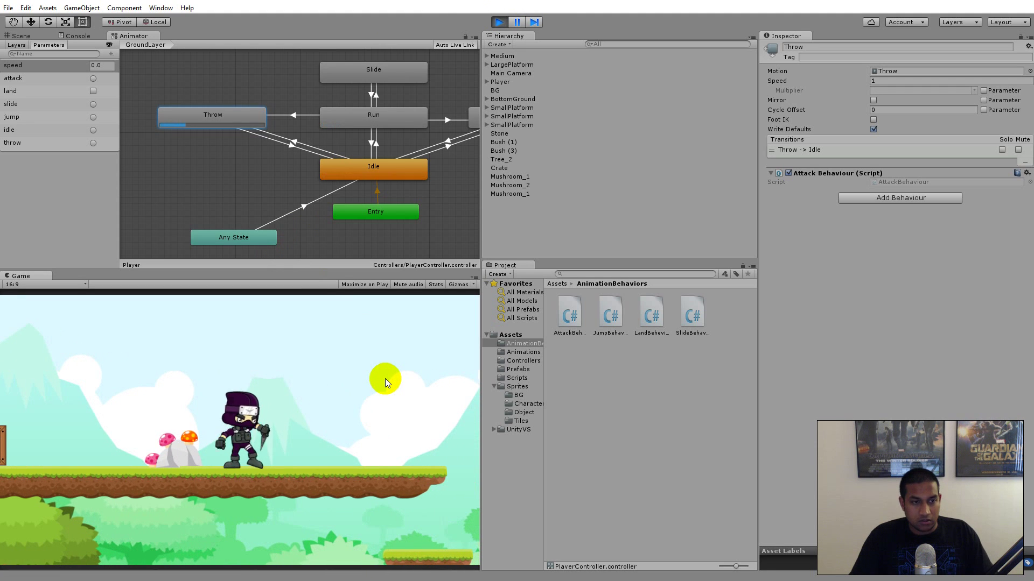
{"action": "key", "text": "Left"}
{"action": "key", "text": "v"}
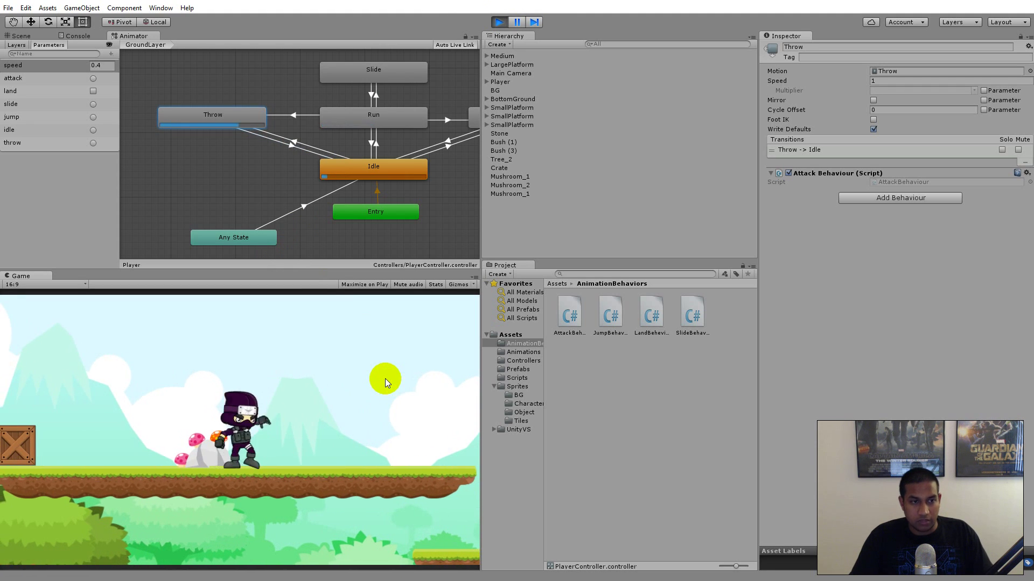
{"action": "key", "text": "Right"}
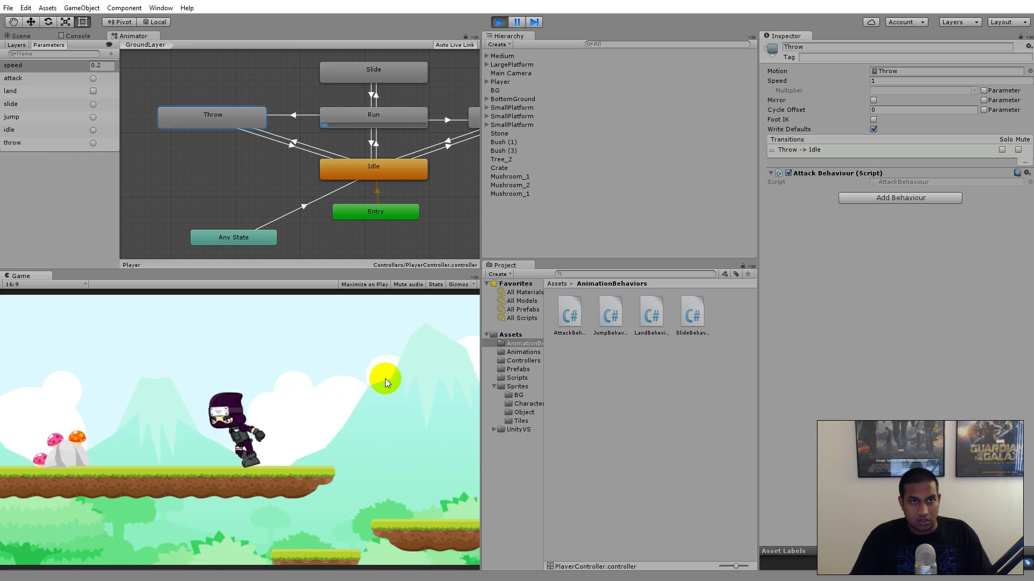
{"action": "key", "text": "v"}
{"action": "key", "text": "v"}
{"action": "key", "text": "v"}
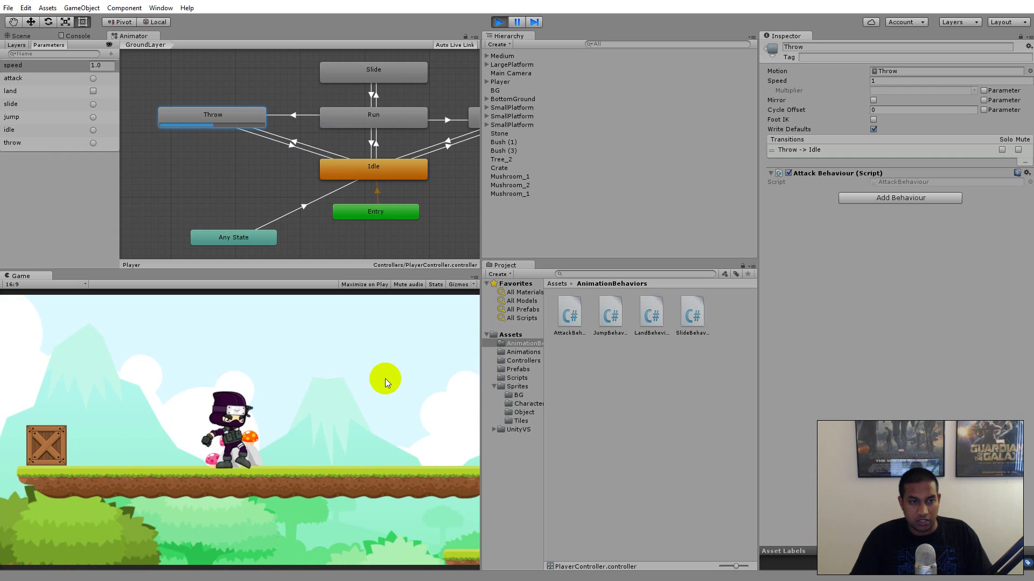
{"action": "key", "text": "v"}
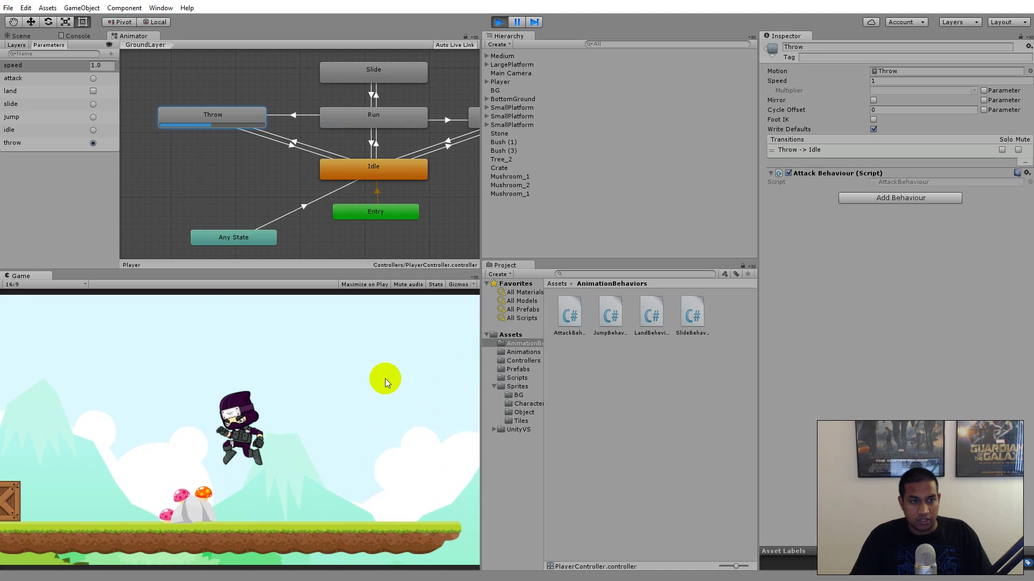
- Test throwing mid-jump and after landing, then run left and right
{"action": "key", "text": "space"}
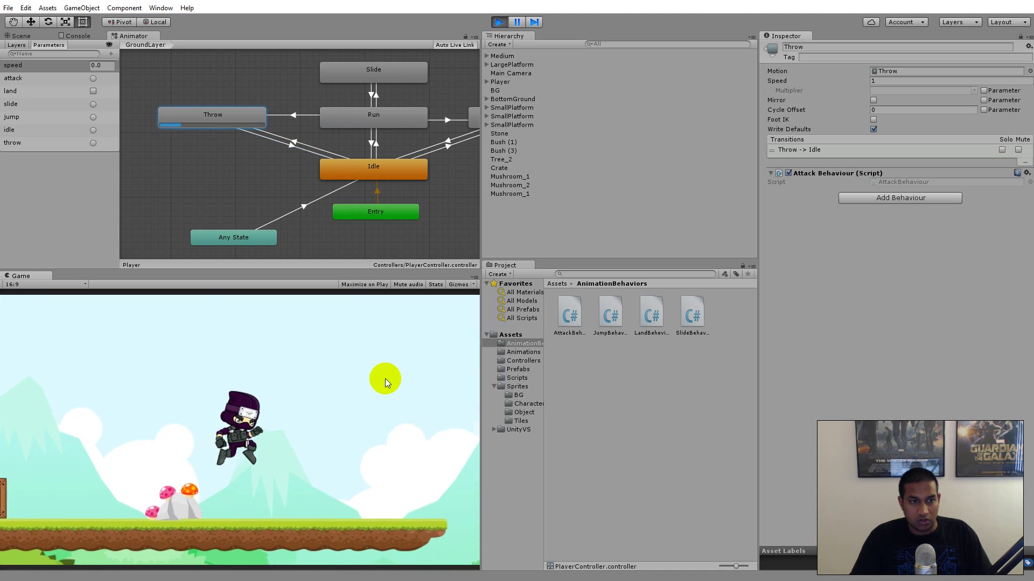
{"action": "key", "text": "space"}
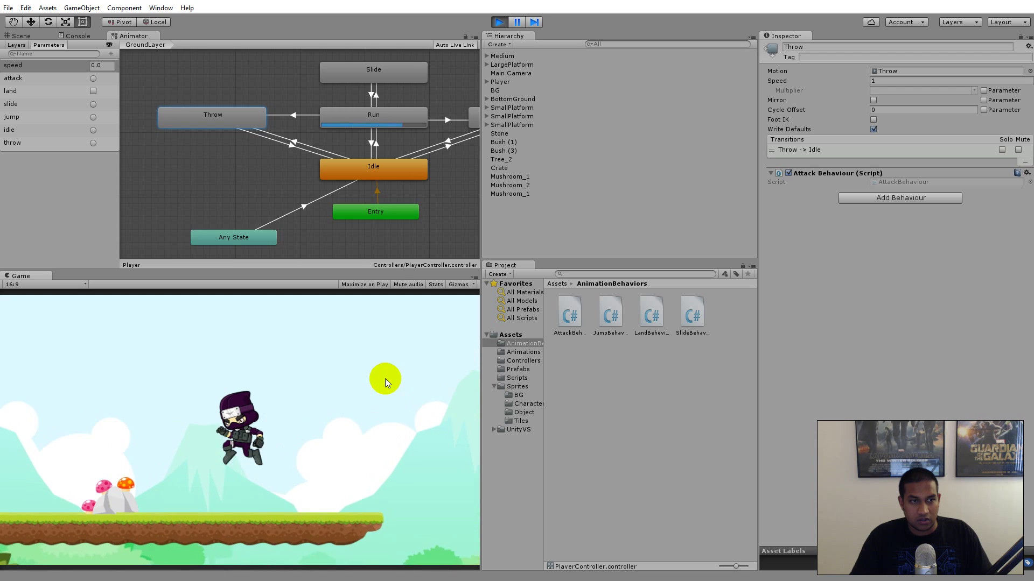
{"action": "key", "text": "v"}
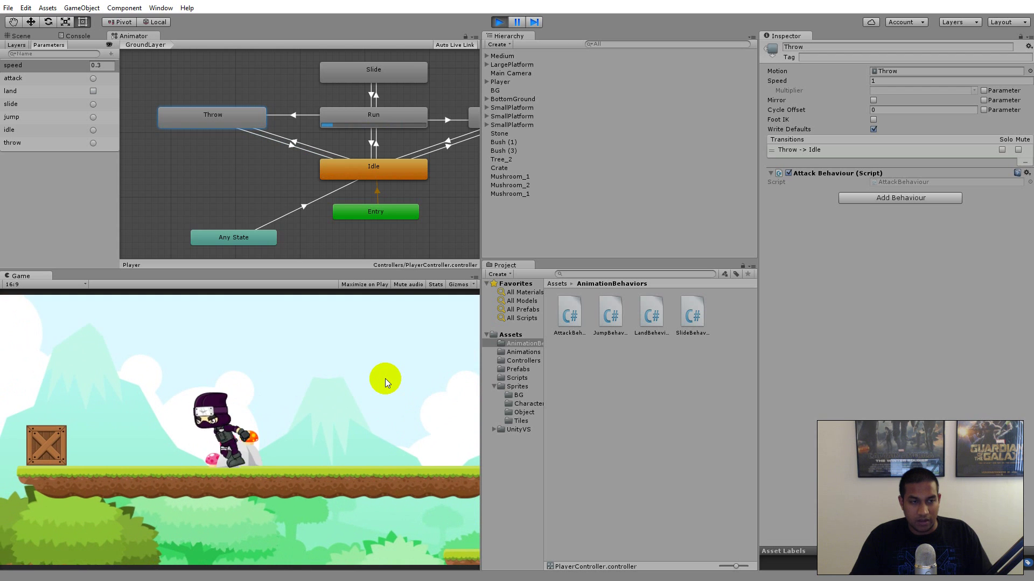
{"action": "key", "text": "space"}
{"action": "key", "text": "v"}
{"action": "key", "text": "Right"}
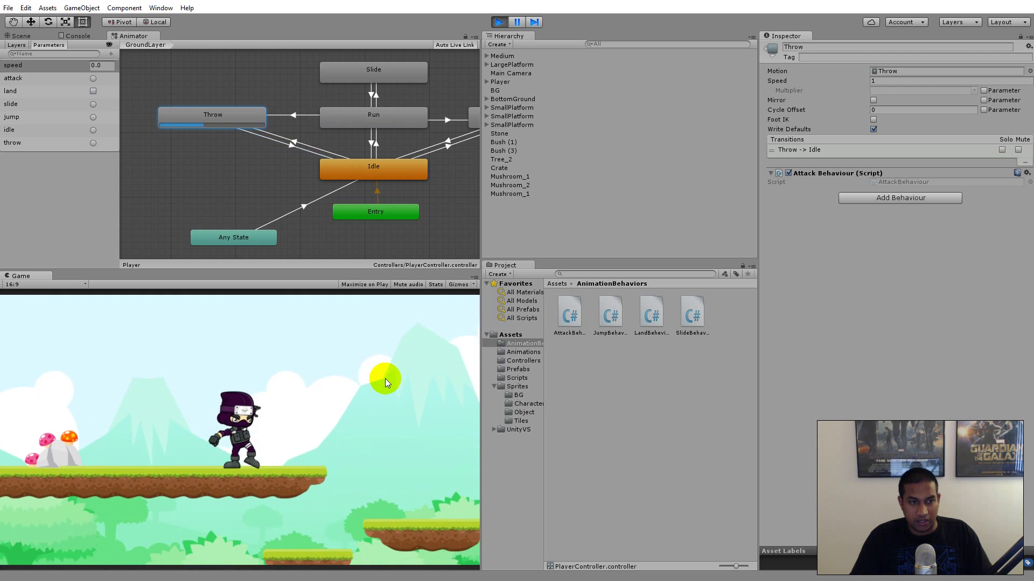
{"action": "key", "text": "Left"}
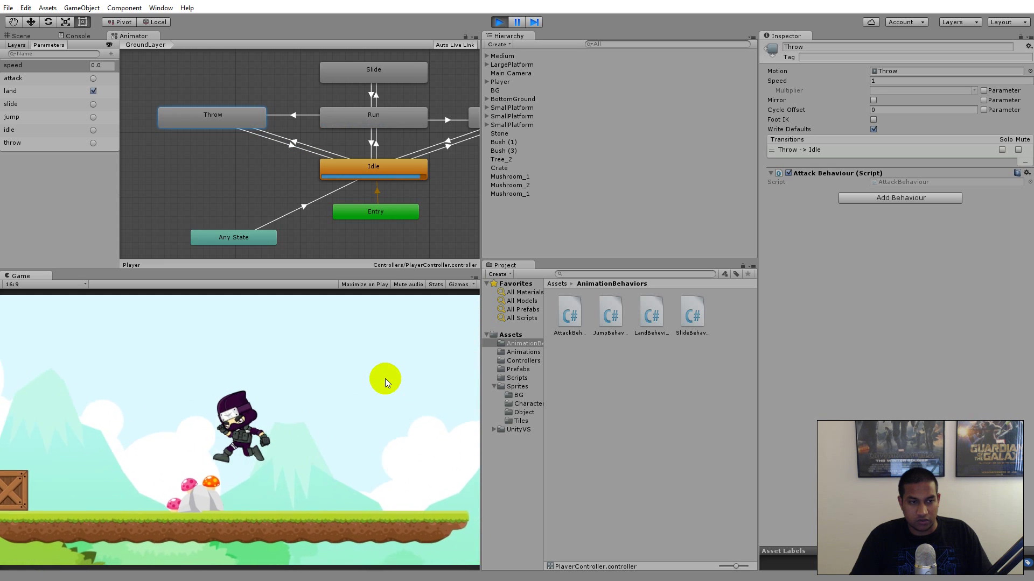
{"action": "key", "text": "v"}
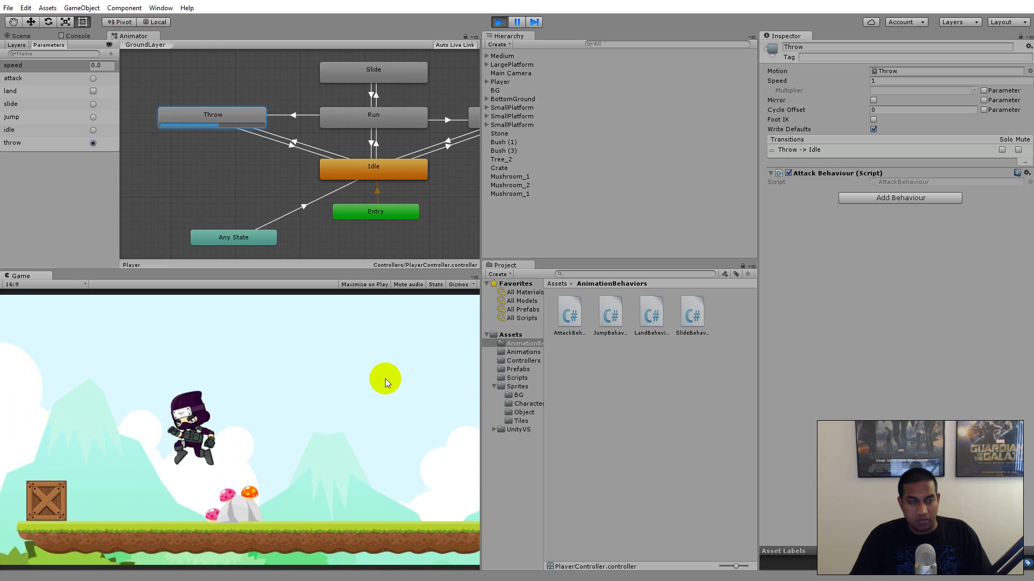
{"action": "key", "text": "Left"}
{"action": "key", "text": "Right"}
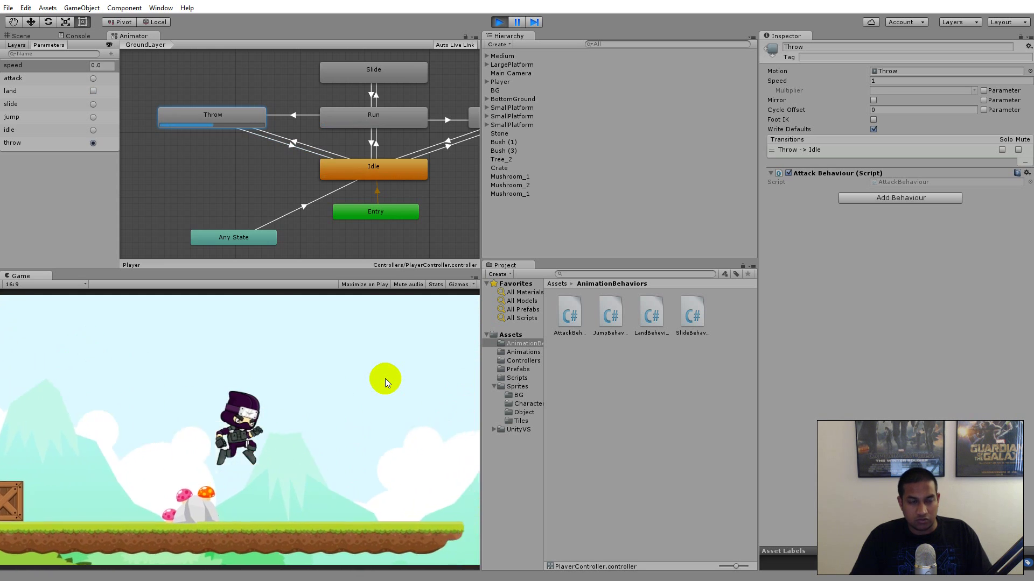
- Stop the play test and open the Sprites > Characters folder
{"action": "key", "text": "v"}
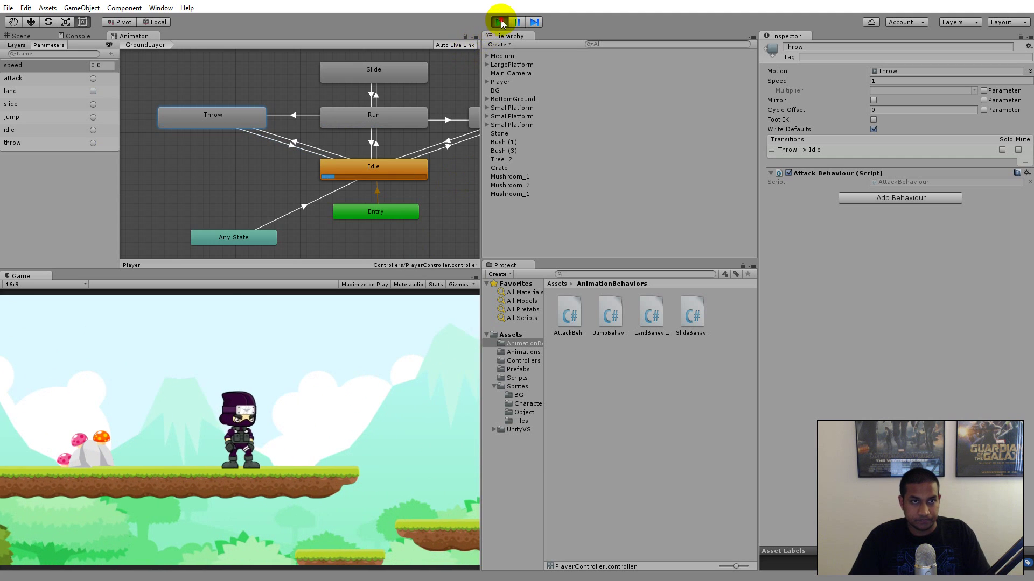
{"action": "left_click", "coordinate": [498, 21]}
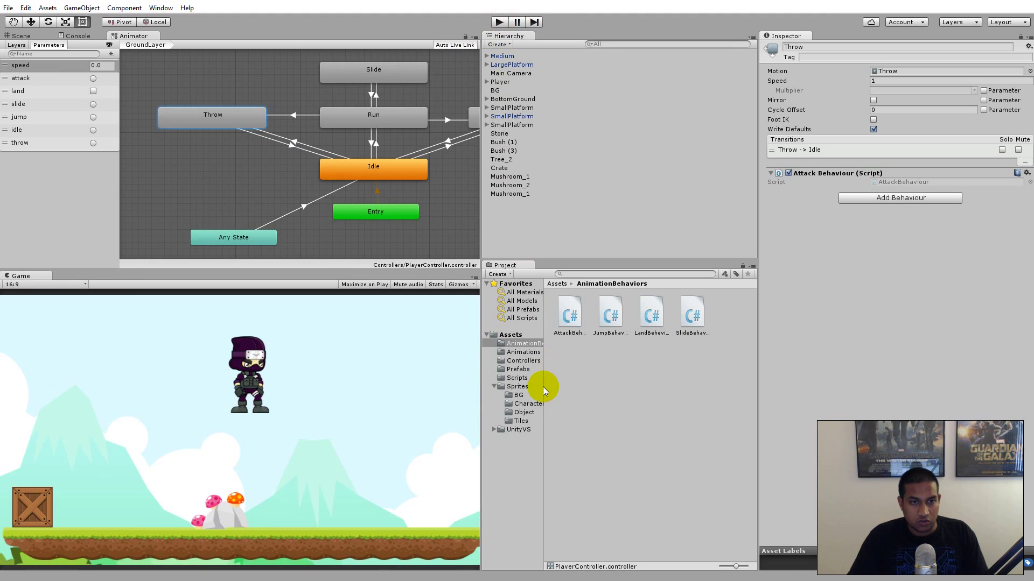
{"action": "left_click", "coordinate": [525, 387]}
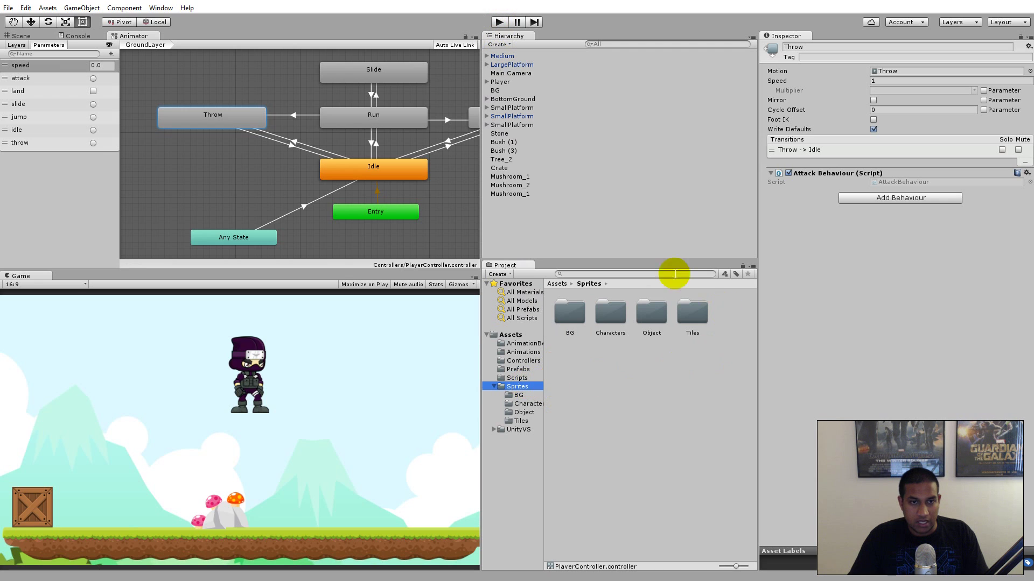
{"action": "double_click", "coordinate": [603, 323]}
- Select all ten Jump_Throw sprites and drag them into the Hierarchy to build an animation
{"action": "scroll", "coordinate": [648, 425], "scroll_direction": "down", "scroll_amount": 5}
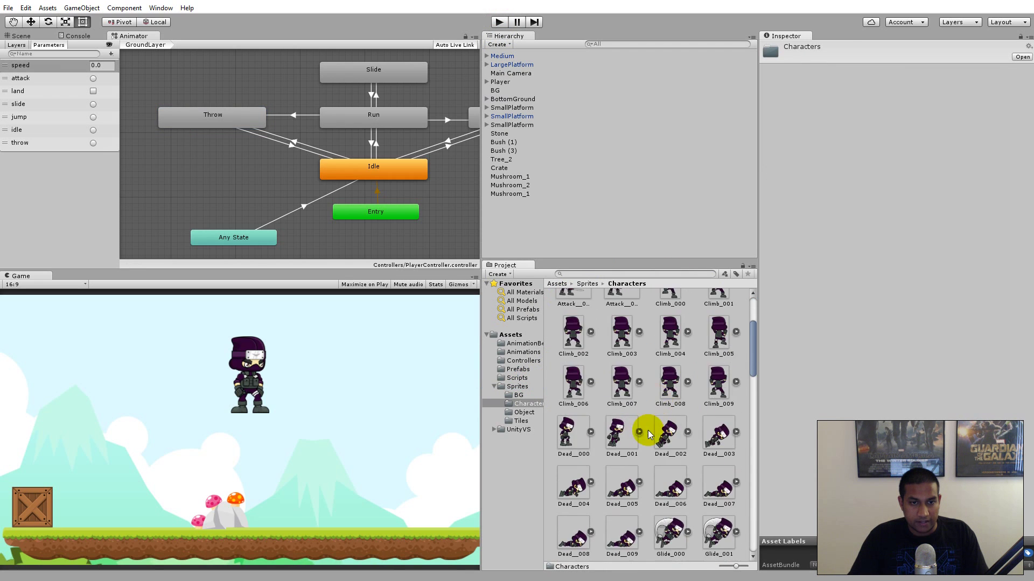
{"action": "scroll", "coordinate": [674, 431], "scroll_direction": "down", "scroll_amount": 10}
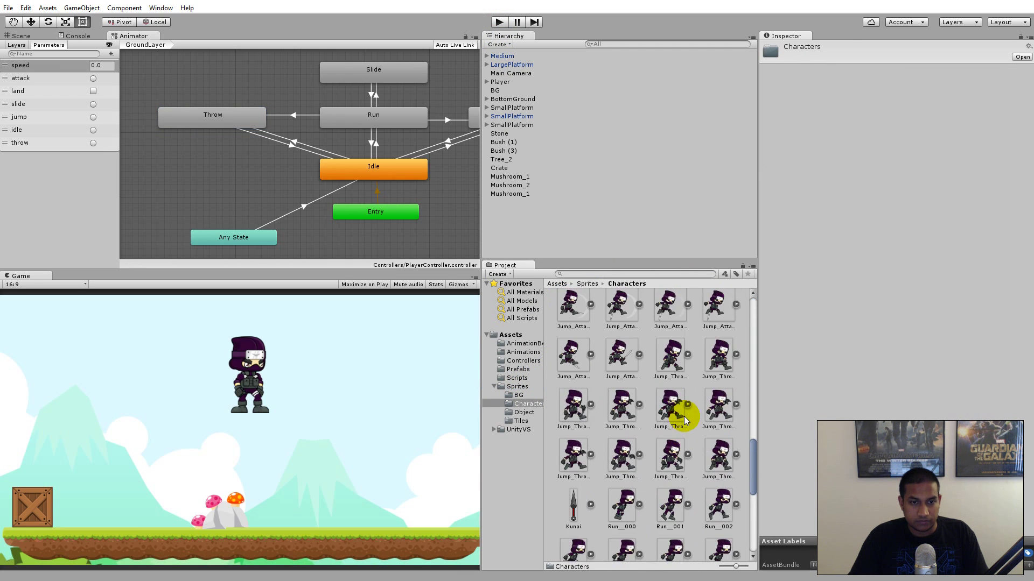
{"action": "scroll", "coordinate": [650, 418], "scroll_direction": "up", "scroll_amount": 1}
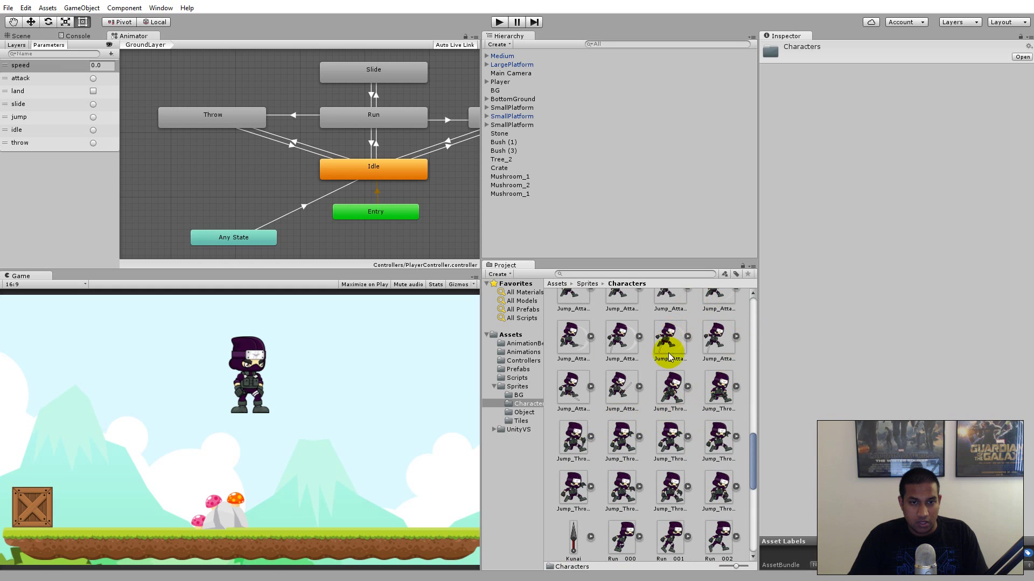
{"action": "left_click", "coordinate": [672, 394]}
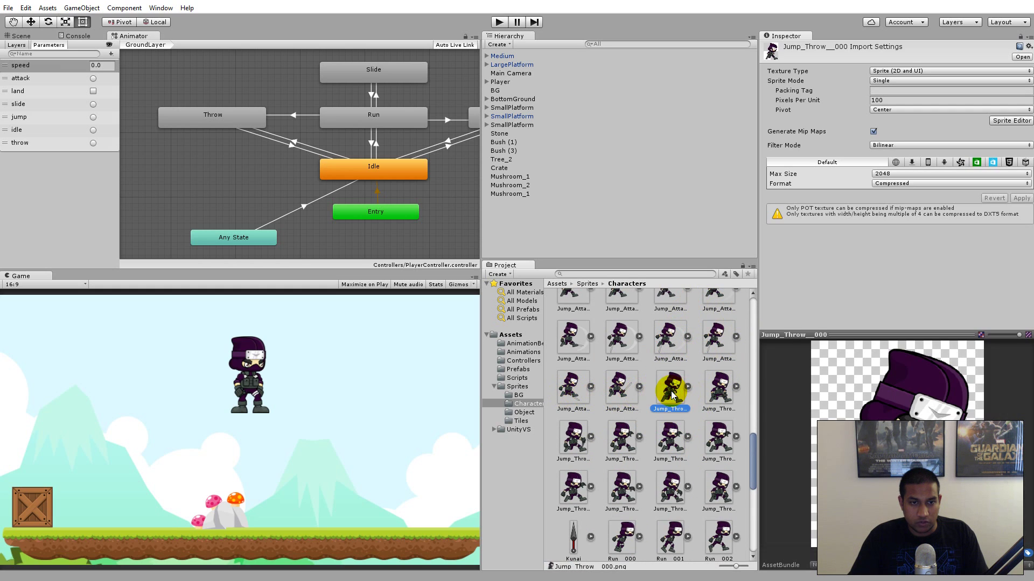
{"action": "left_click", "coordinate": [725, 494], "text": "shift"}
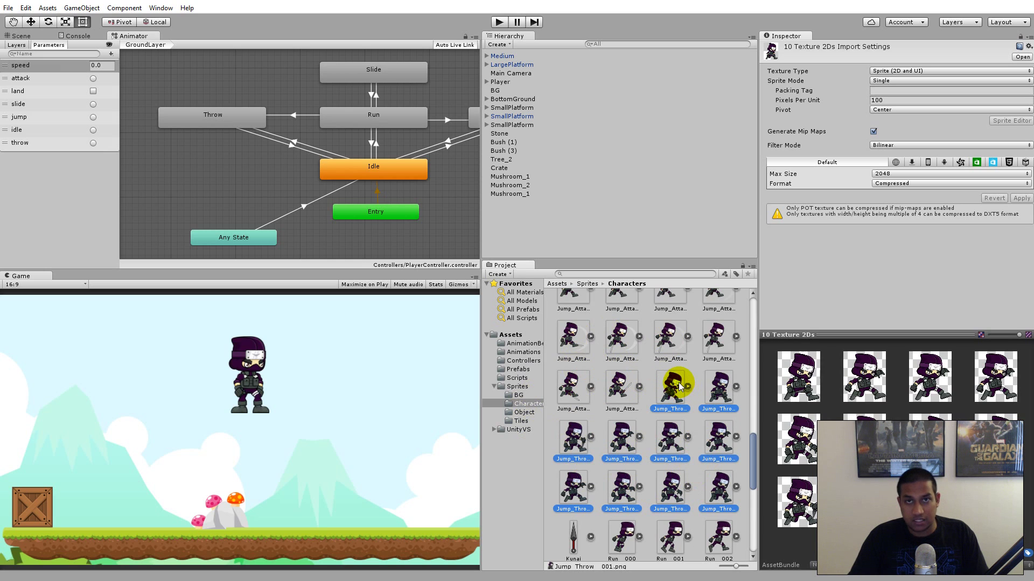
{"action": "left_click_drag", "start_coordinate": [679, 384], "coordinate": [608, 224]}
- Delete the generated Jump_Throw001 object and its controller asset
{"action": "key", "text": "Delete"}
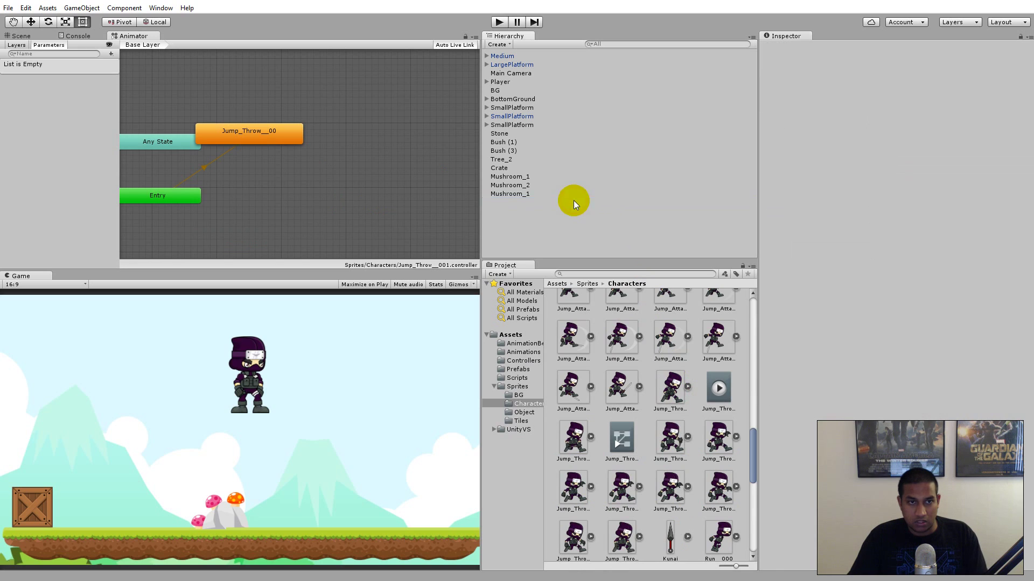
{"action": "left_click", "coordinate": [620, 440]}
{"action": "key", "text": "Delete"}
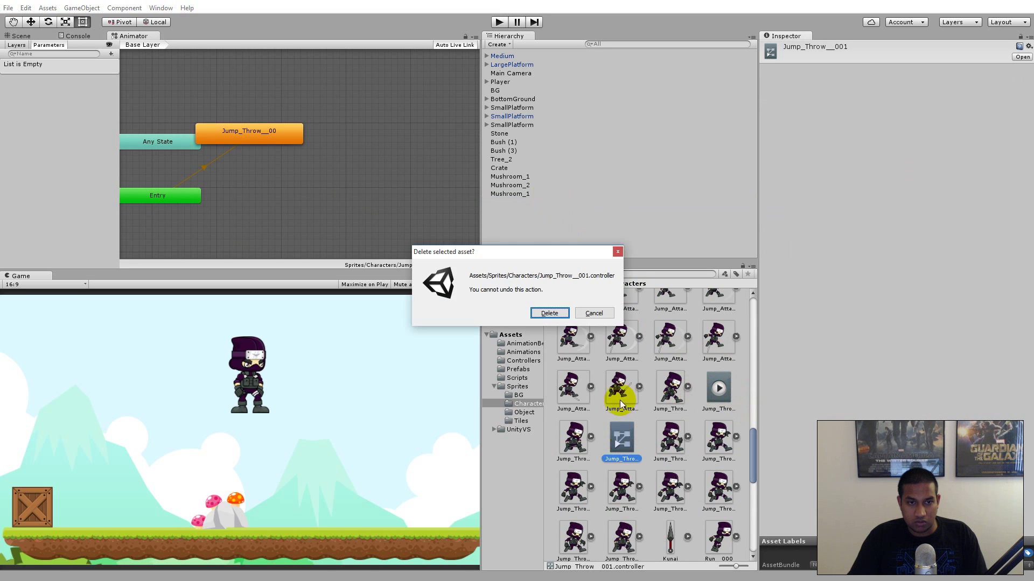
{"action": "left_click", "coordinate": [544, 314]}
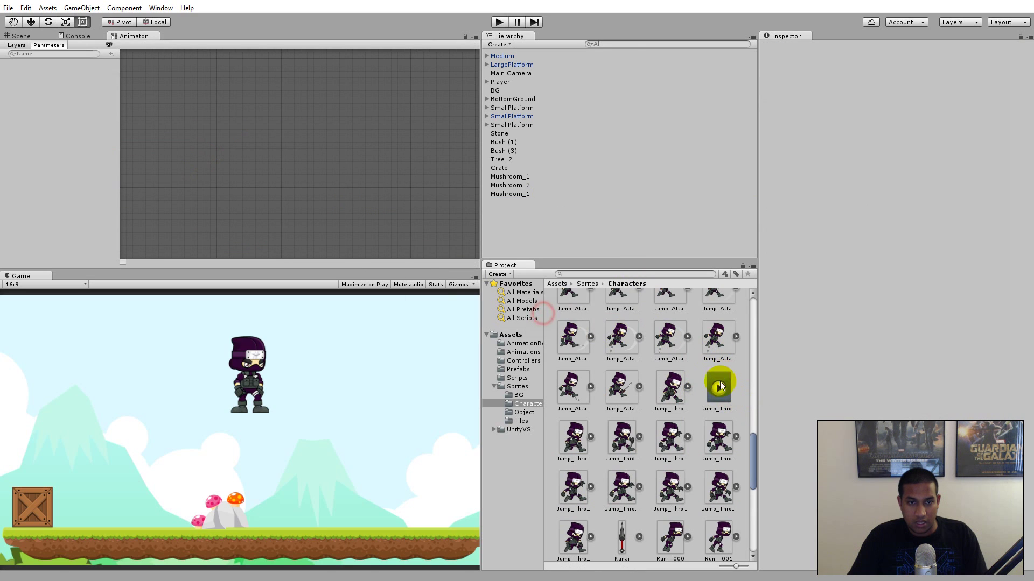
- Rename the new clip in Animations to JumpThrow and select Player to show its state graph
{"action": "left_click", "coordinate": [529, 352]}
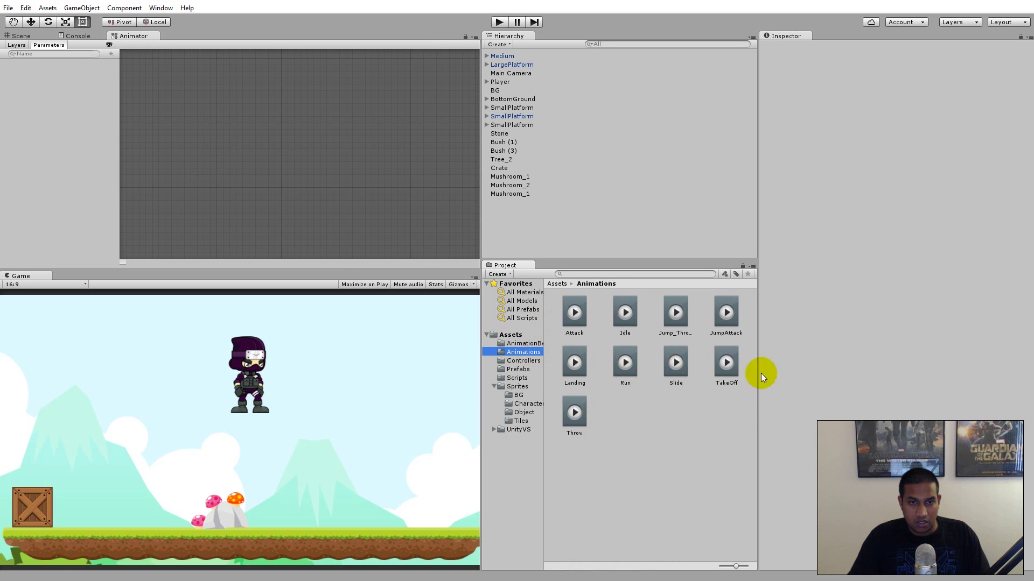
{"action": "left_click", "coordinate": [673, 314]}
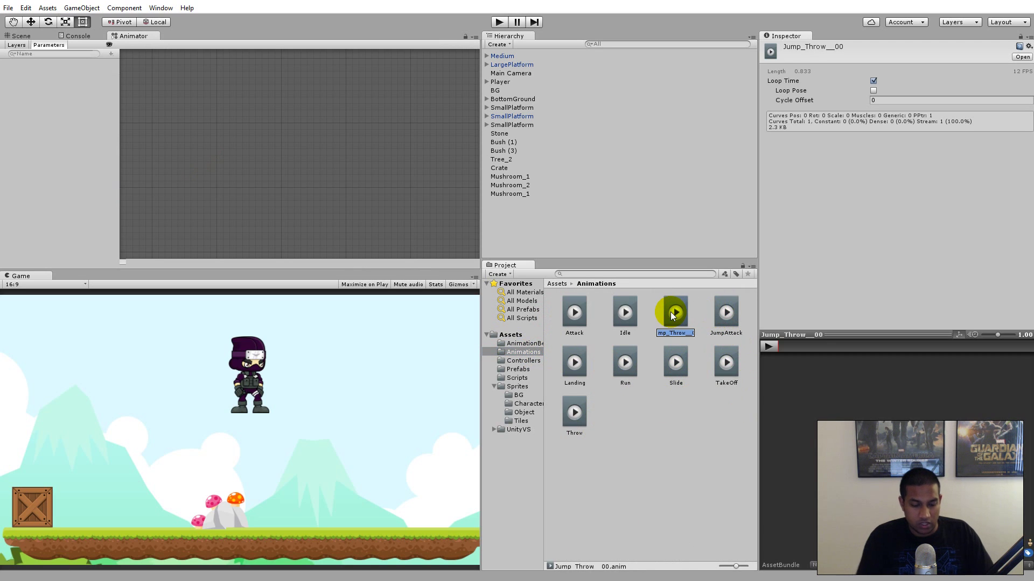
{"action": "type", "text": "row"}
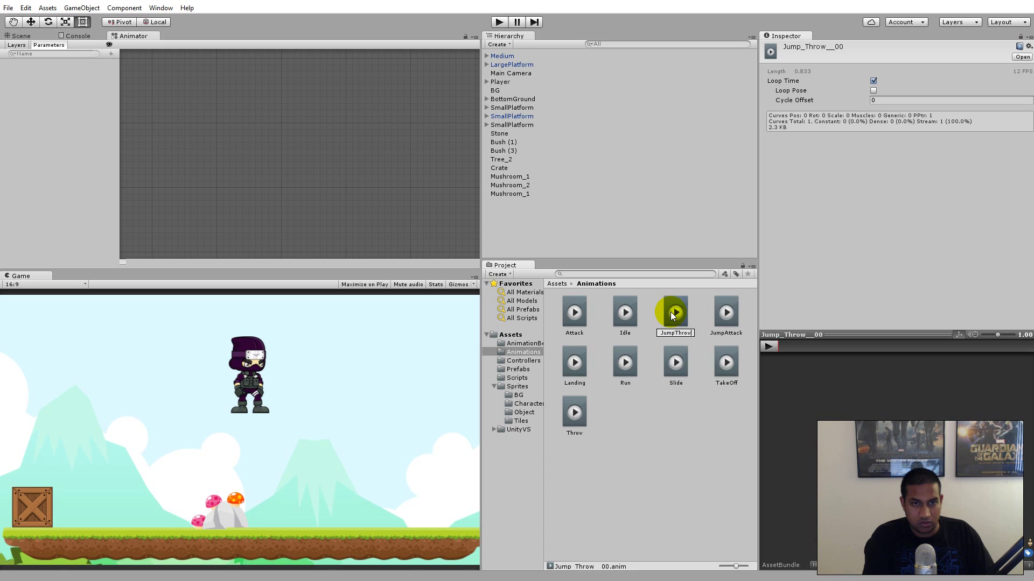
{"action": "key", "text": "Return"}
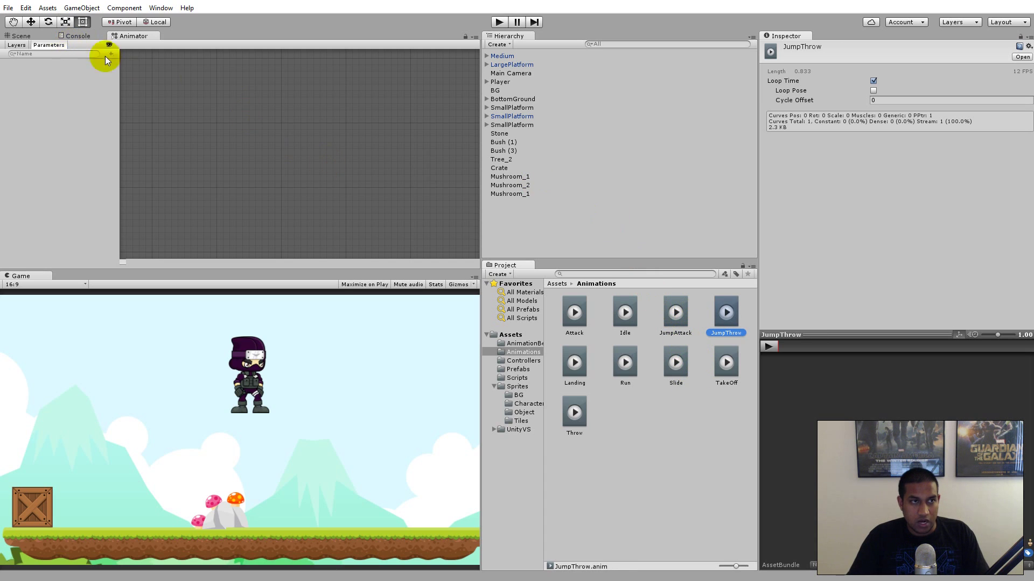
{"action": "left_click", "coordinate": [500, 81]}
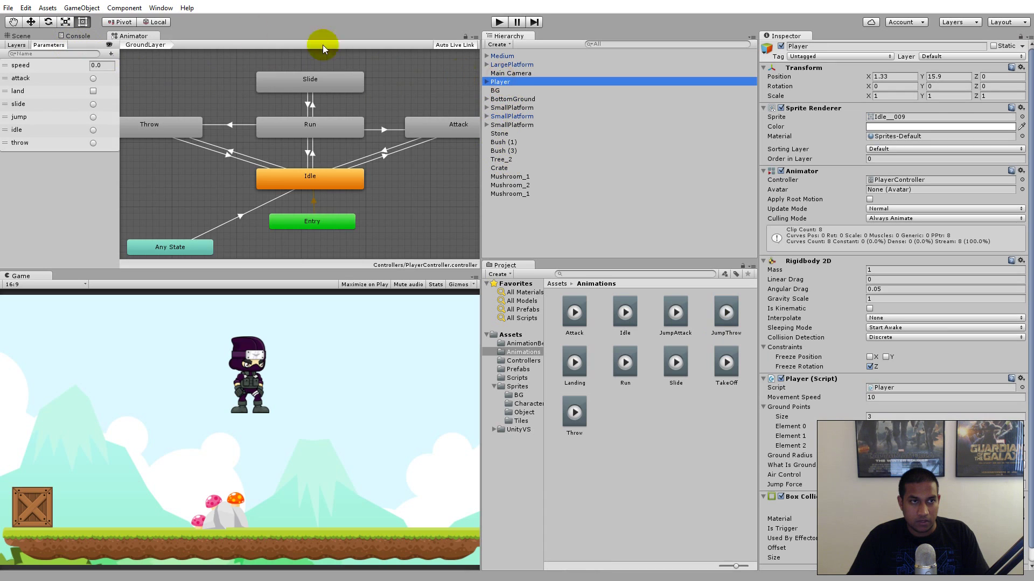
- Switch to the AirLayer and add a JumpThrow state from its animation clip
{"action": "left_click", "coordinate": [22, 45]}
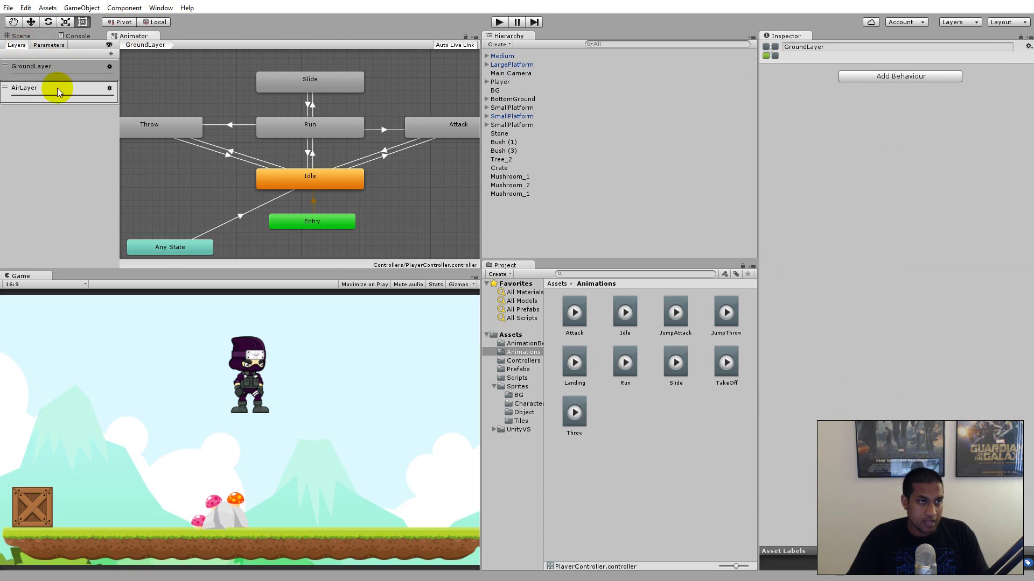
{"action": "left_click", "coordinate": [56, 89]}
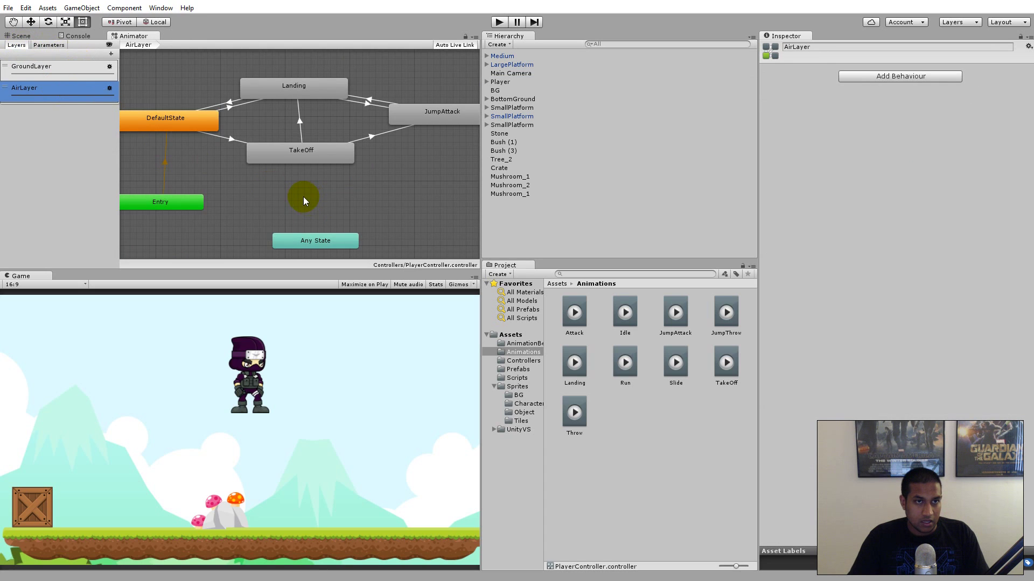
{"action": "middle_click_drag", "start_coordinate": [303, 196], "coordinate": [331, 228]}
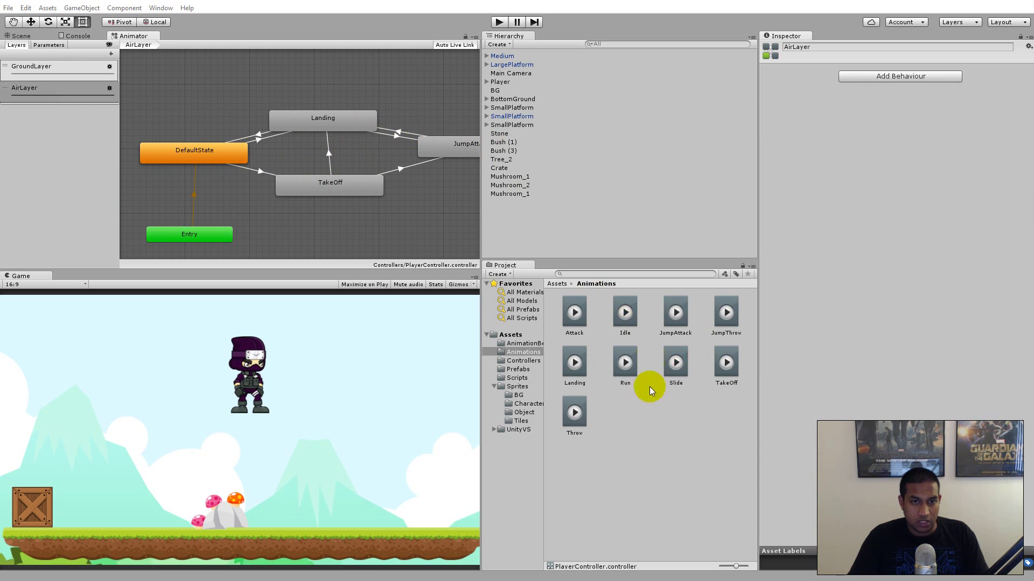
{"action": "left_click_drag", "start_coordinate": [733, 312], "coordinate": [176, 130]}
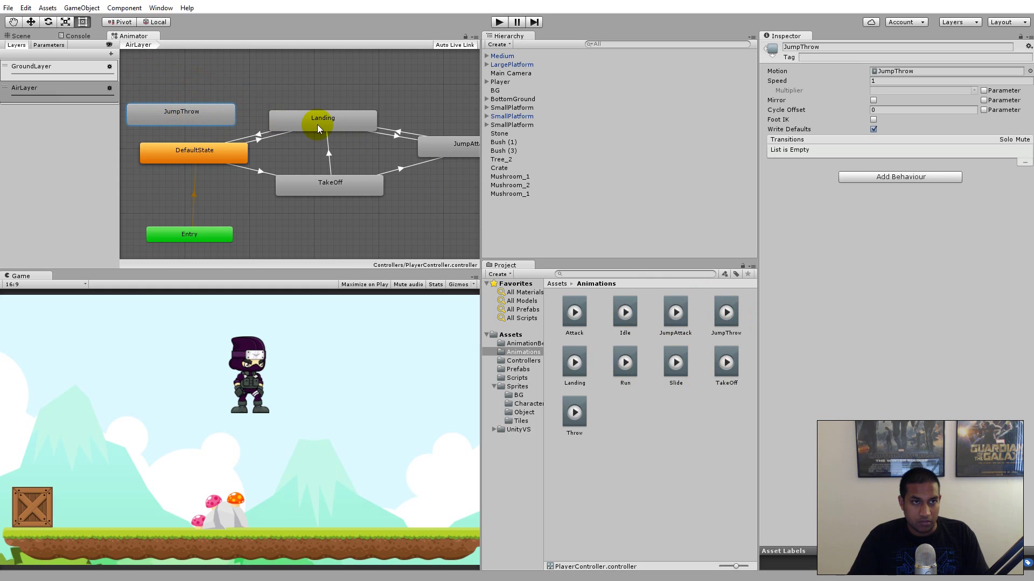
- Connect Landing to JumpThrow and JumpThrow back to Landing with transitions
{"action": "right_click", "coordinate": [316, 128]}
{"action": "left_click", "coordinate": [339, 132]}
{"action": "left_click", "coordinate": [209, 109]}
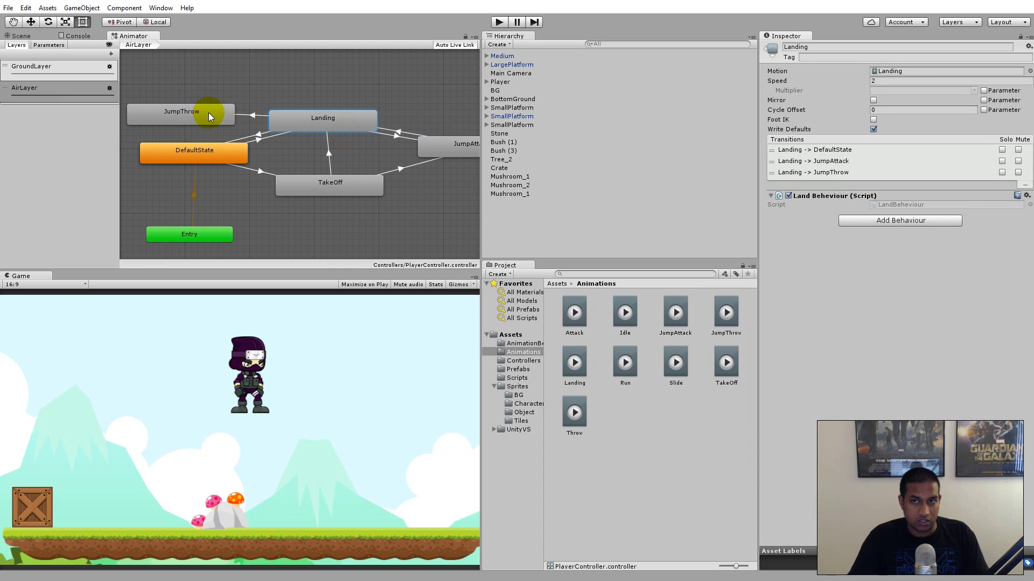
{"action": "left_click", "coordinate": [210, 113]}
{"action": "right_click", "coordinate": [213, 114]}
{"action": "left_click", "coordinate": [241, 125]}
{"action": "left_click", "coordinate": [310, 127]}
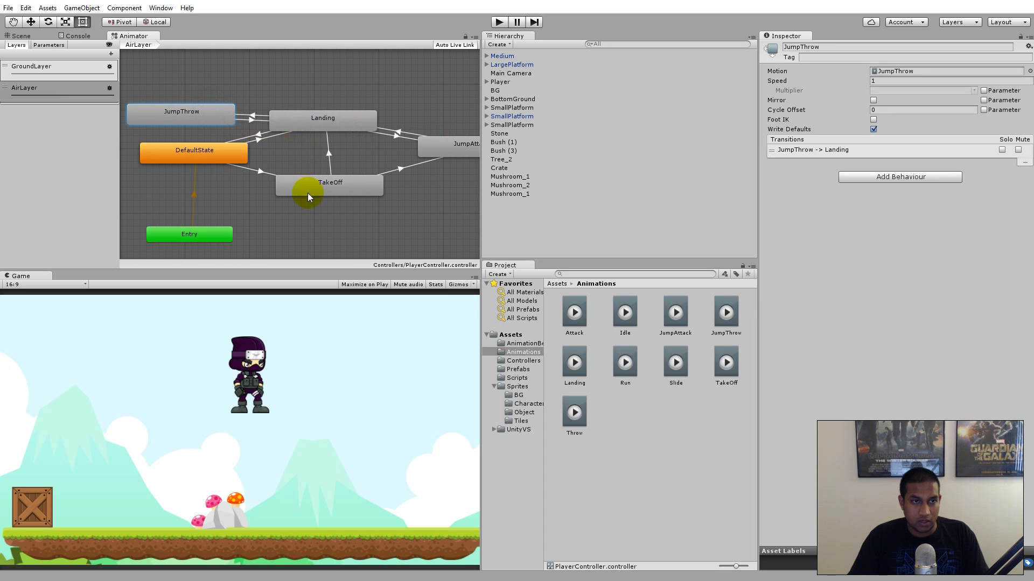
- Add a TakeOff→JumpThrow transition and tidy the state positions in the graph
{"action": "right_click", "coordinate": [309, 181]}
{"action": "left_click", "coordinate": [337, 192]}
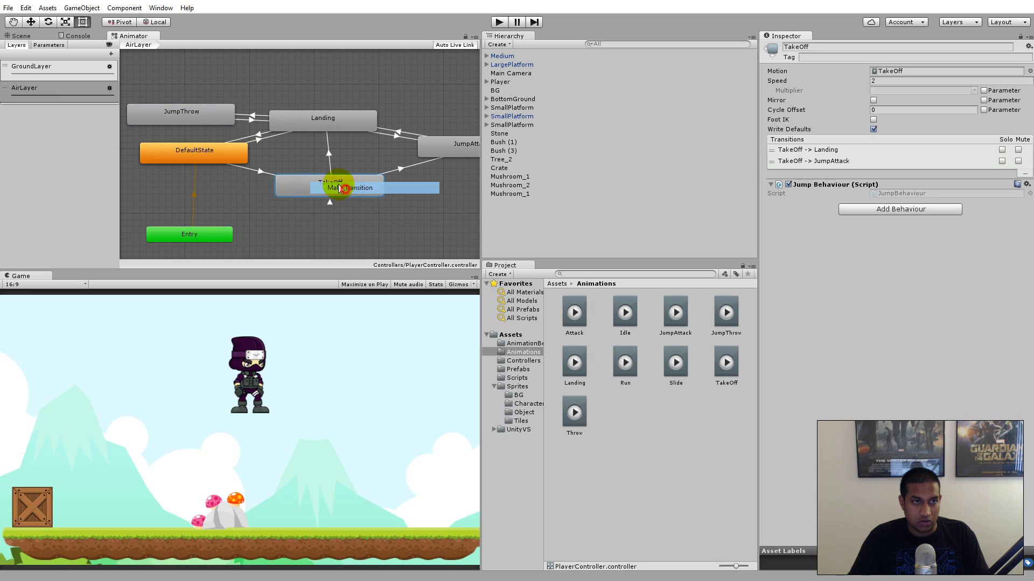
{"action": "left_click", "coordinate": [206, 118]}
{"action": "left_click_drag", "start_coordinate": [210, 118], "coordinate": [174, 184]}
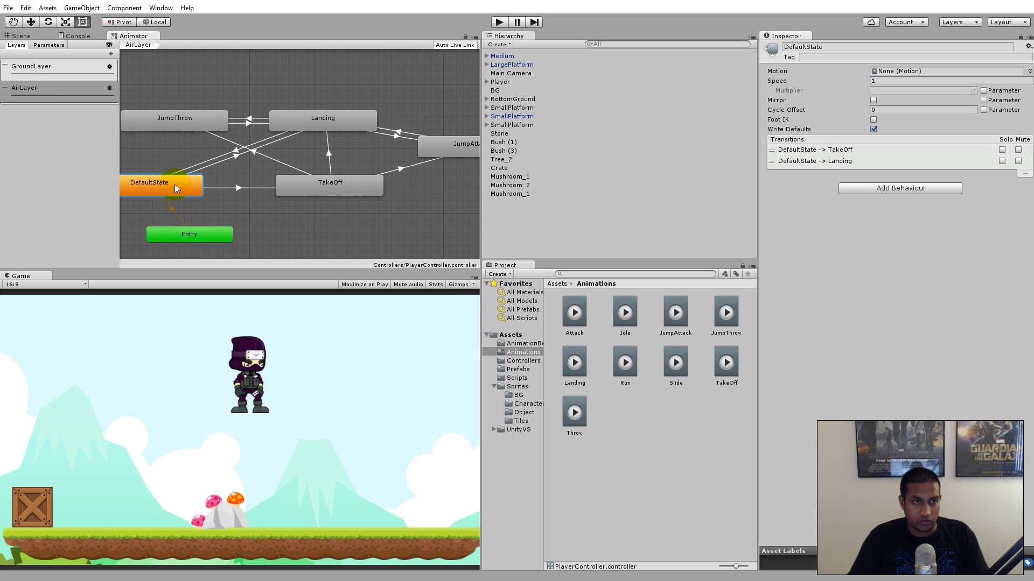
{"action": "left_click_drag", "start_coordinate": [300, 181], "coordinate": [295, 182]}
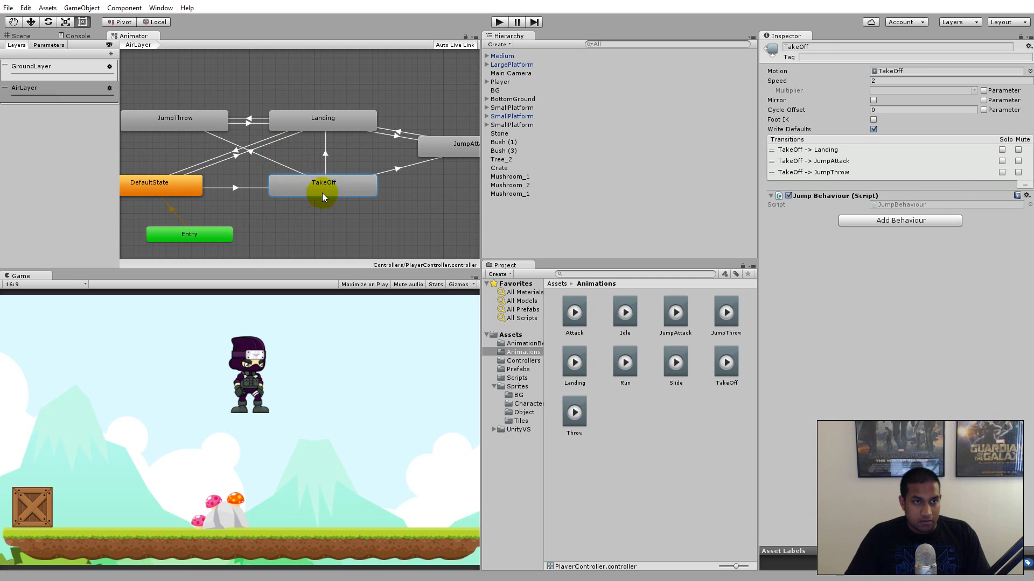
{"action": "left_click", "coordinate": [256, 152]}
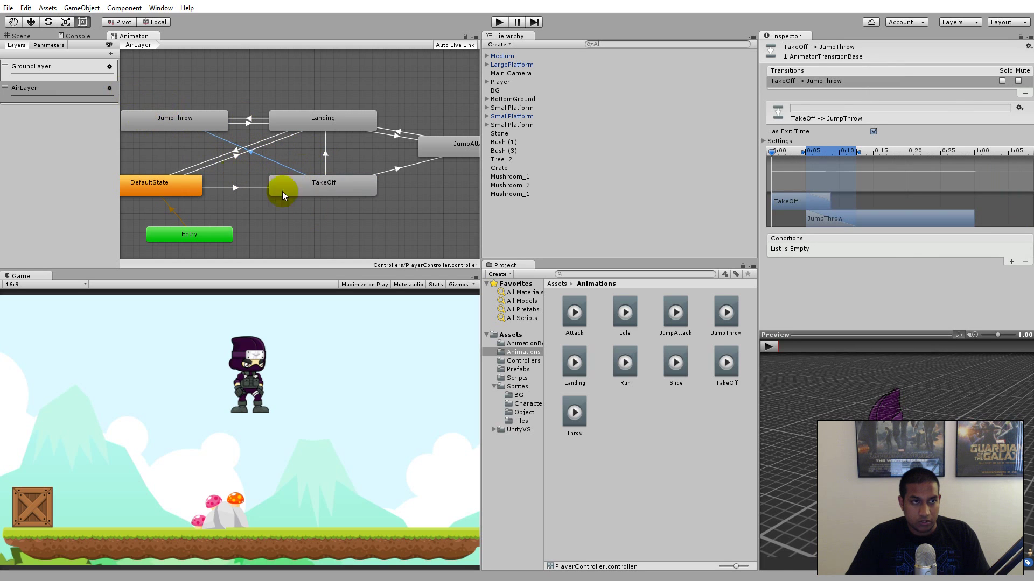
- Give TakeOff→JumpThrow a throw condition, no exit time and 0 transition duration
{"action": "left_click", "coordinate": [1011, 261]}
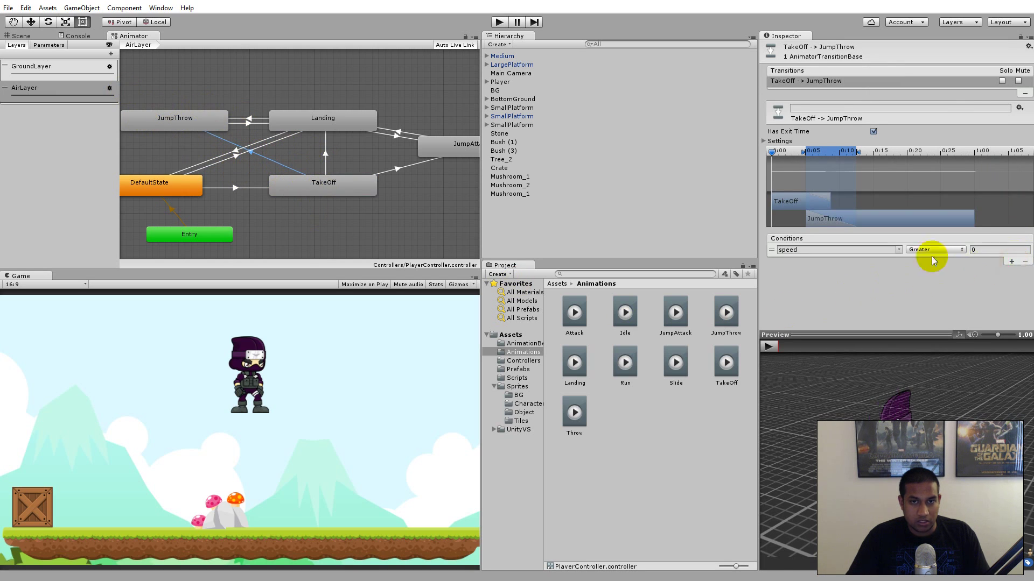
{"action": "left_click", "coordinate": [898, 250]}
{"action": "left_click", "coordinate": [921, 332]}
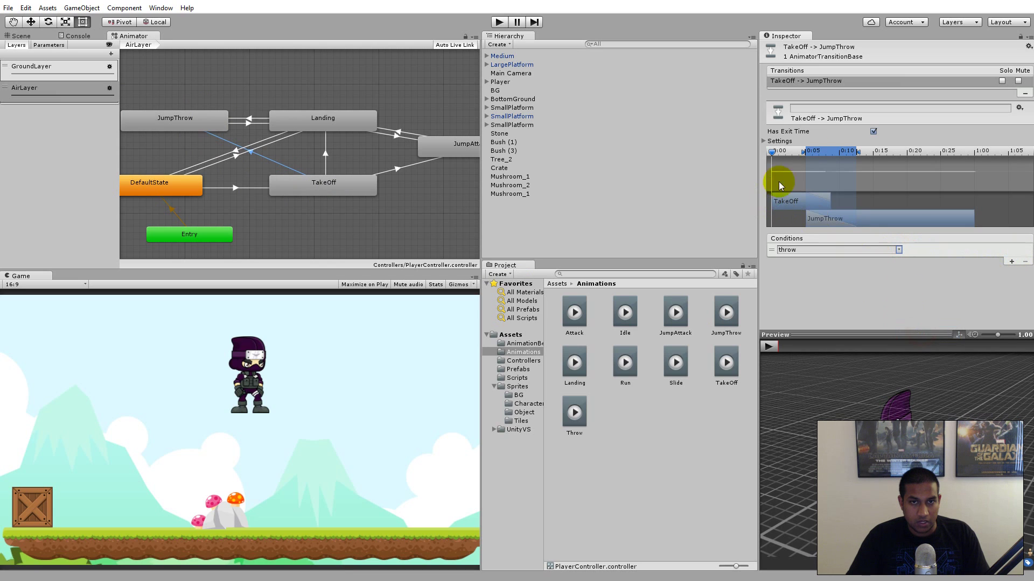
{"action": "left_click", "coordinate": [873, 132]}
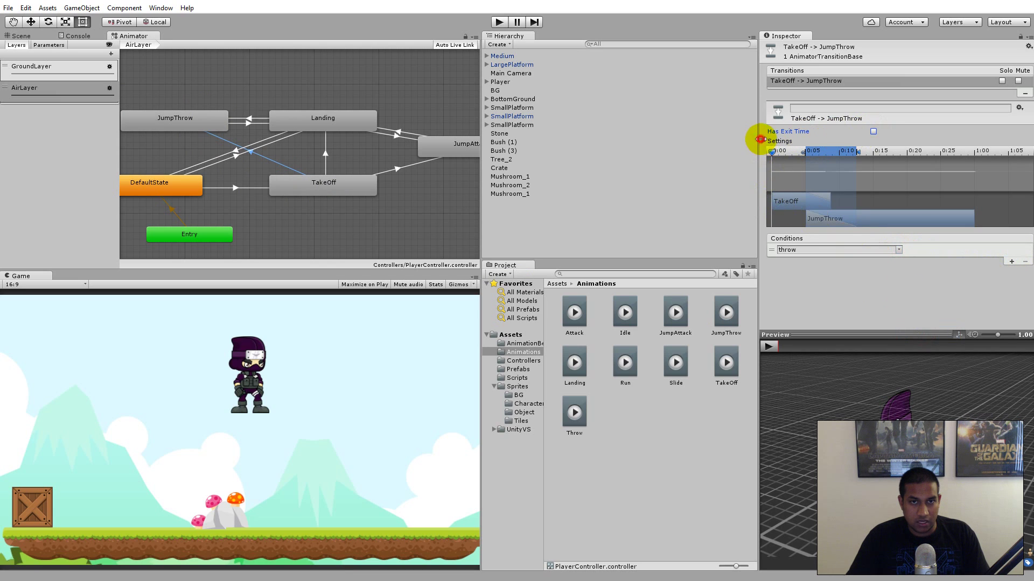
{"action": "left_click", "coordinate": [761, 140]}
{"action": "left_click", "coordinate": [900, 174]}
{"action": "type", "text": "0"}
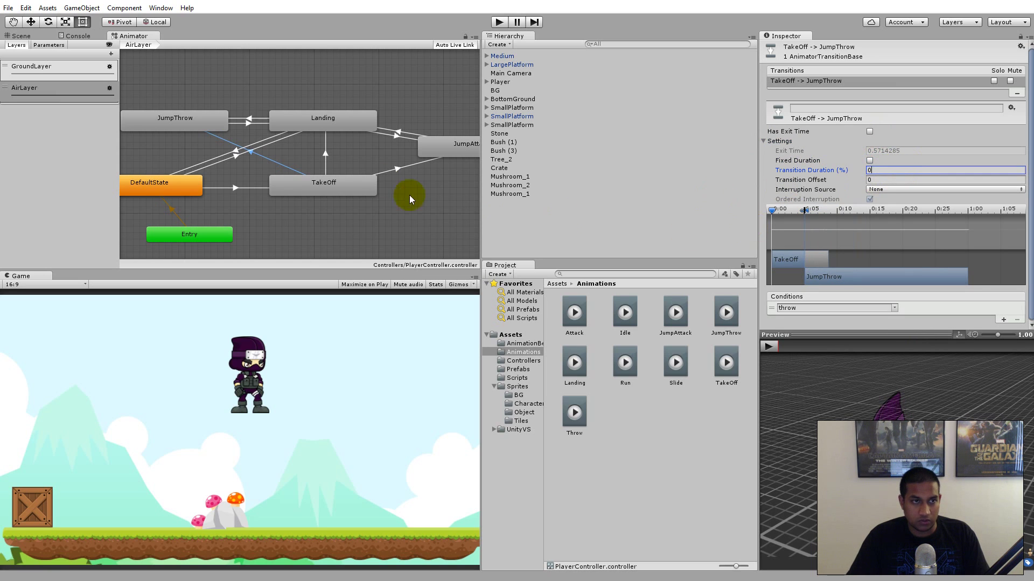
- Give Landing→JumpThrow no exit time, 0 duration without fixed timing, and a throw condition
{"action": "left_click", "coordinate": [241, 121]}
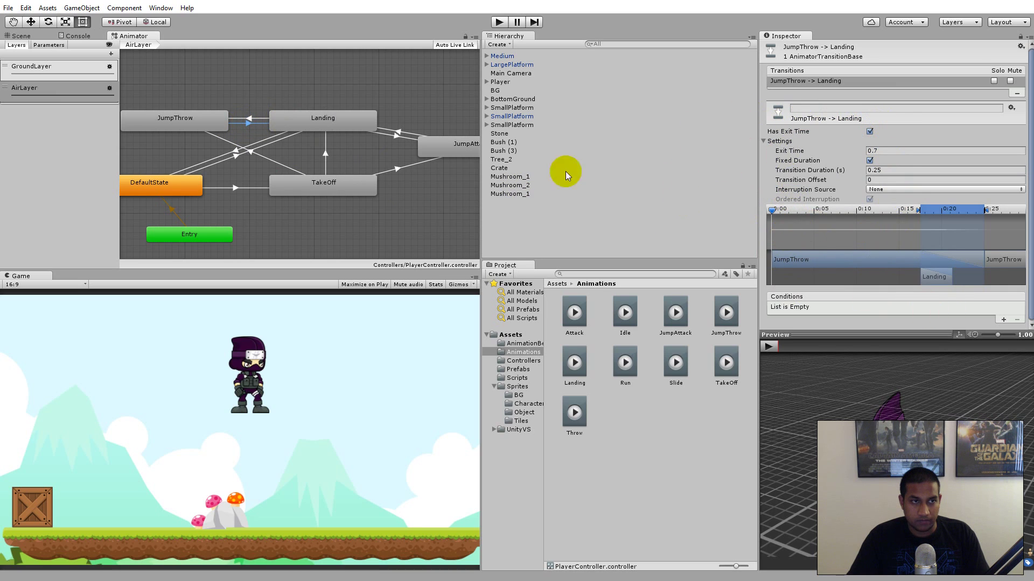
{"action": "left_click", "coordinate": [247, 120]}
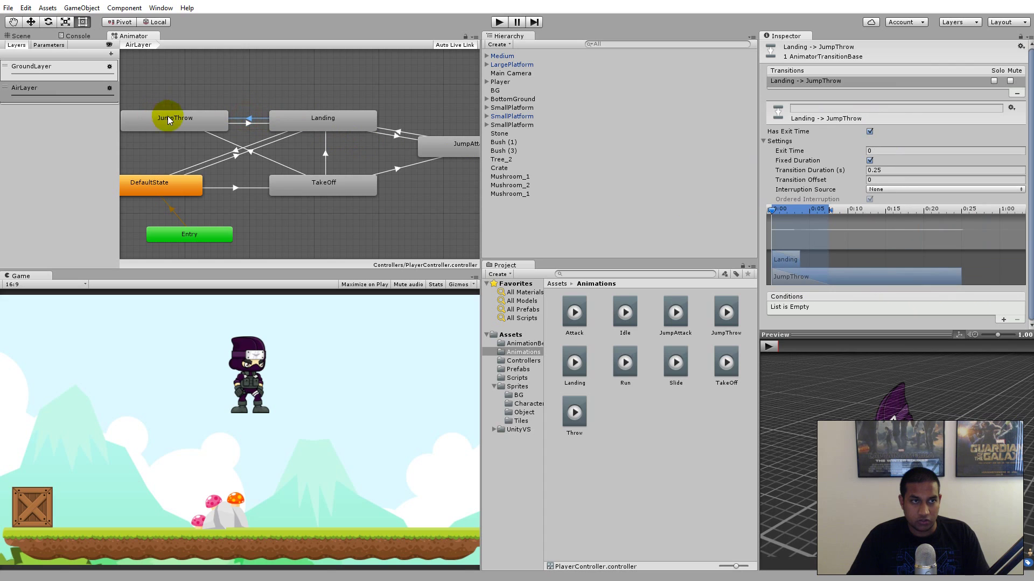
{"action": "left_click", "coordinate": [869, 131]}
{"action": "left_click", "coordinate": [869, 160]}
{"action": "left_click", "coordinate": [872, 169]}
{"action": "type", "text": "0"}
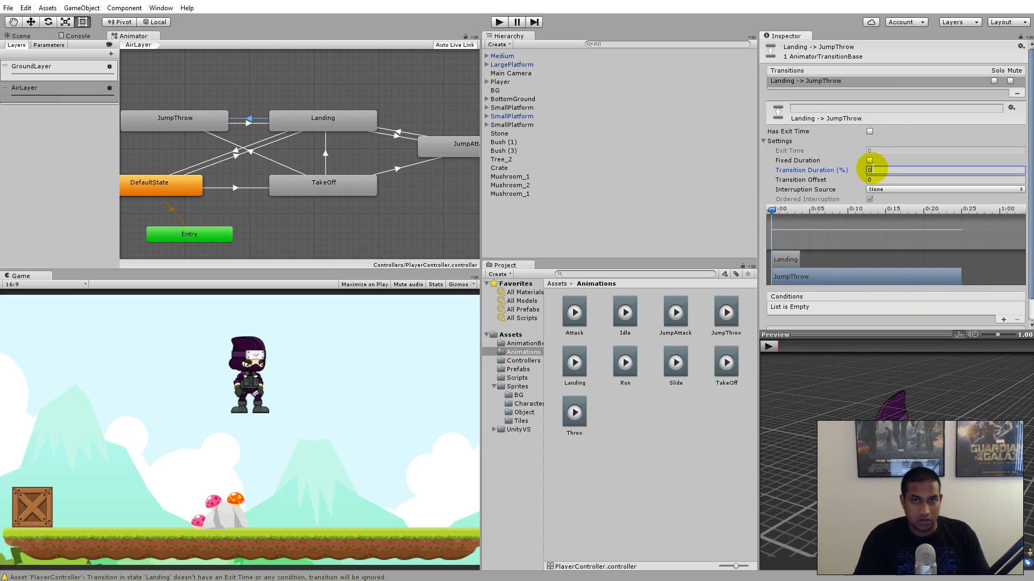
{"action": "left_click", "coordinate": [1003, 319]}
{"action": "left_click", "coordinate": [894, 308]}
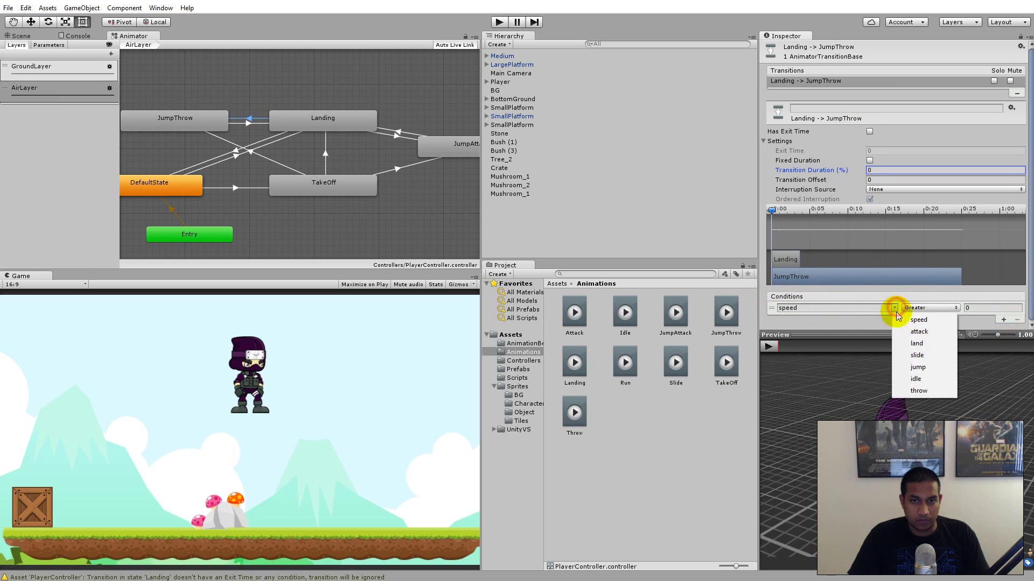
{"action": "left_click", "coordinate": [939, 391]}
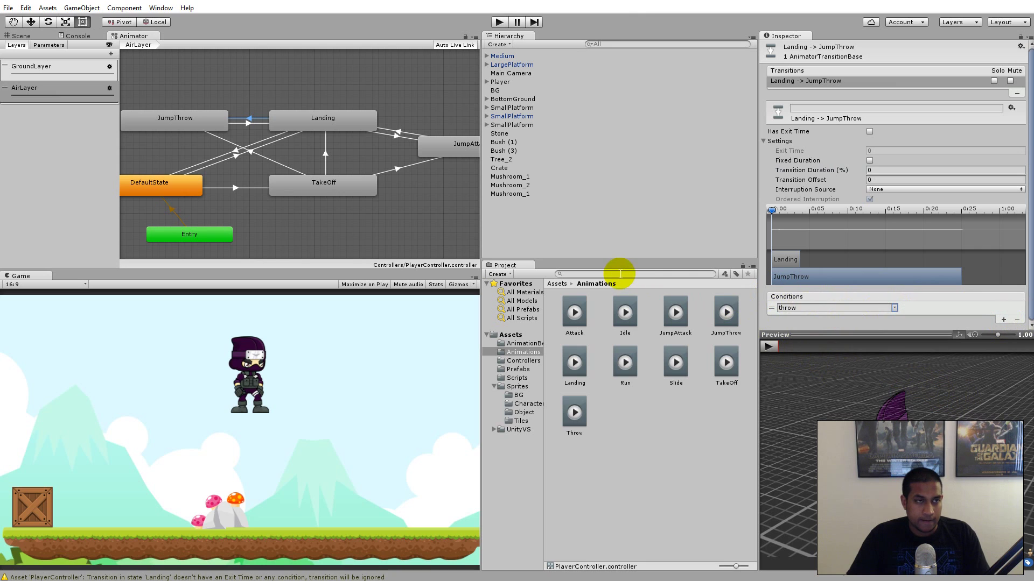
- Enter play mode, then run, jump and throw with V in mid-air
{"action": "left_click", "coordinate": [498, 23]}
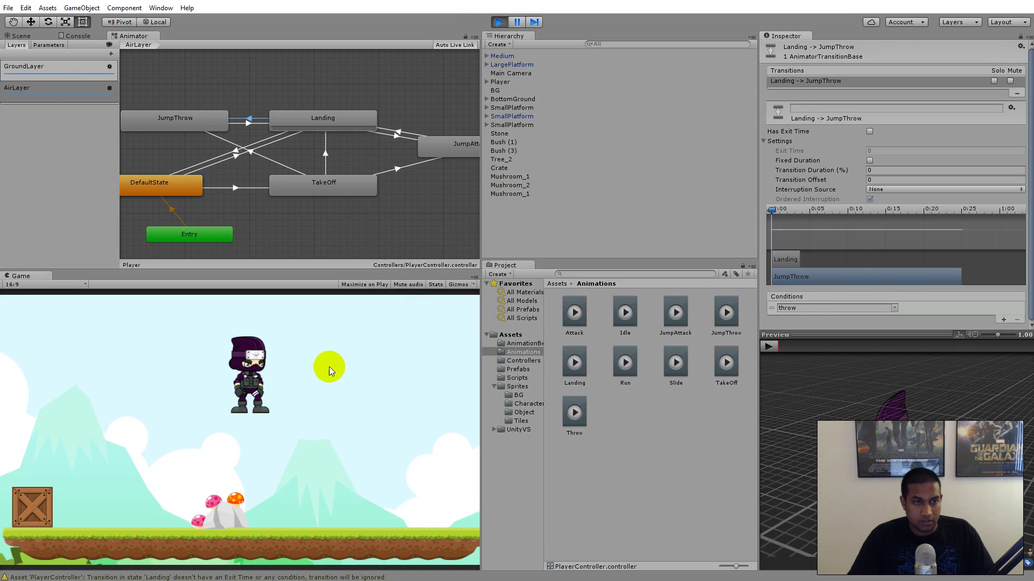
{"action": "key", "text": "Left"}
{"action": "key", "text": "space"}
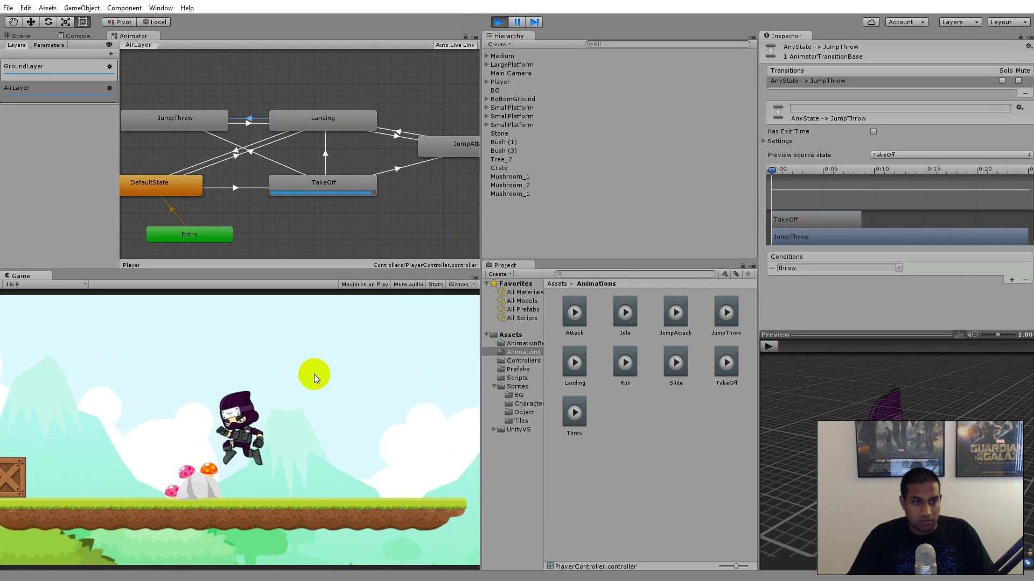
{"action": "key", "text": "Right"}
{"action": "key", "text": "space"}
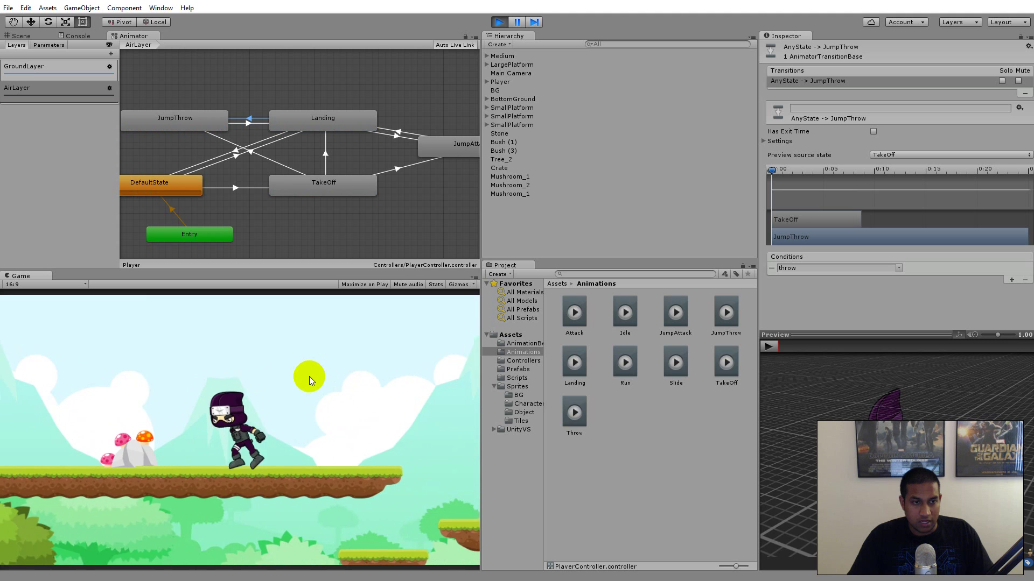
{"action": "key", "text": "space"}
{"action": "key", "text": "Left"}
{"action": "key", "text": "space"}
{"action": "key", "text": "Right"}
{"action": "key", "text": "v"}
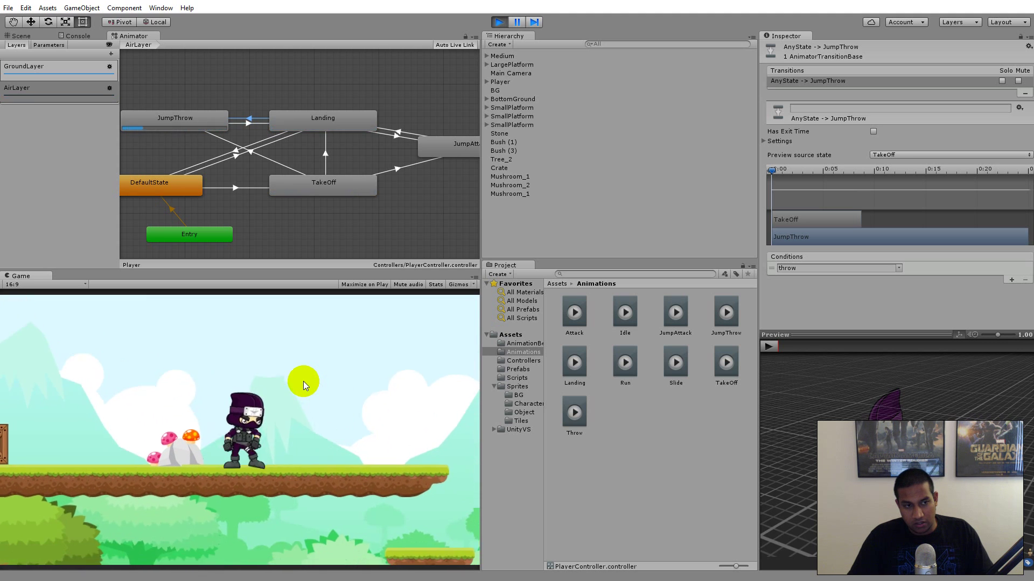
- Repeat several running jump-throws to confirm the JumpThrow state plays mid-air
{"action": "key", "text": "Left"}
{"action": "key", "text": "space"}
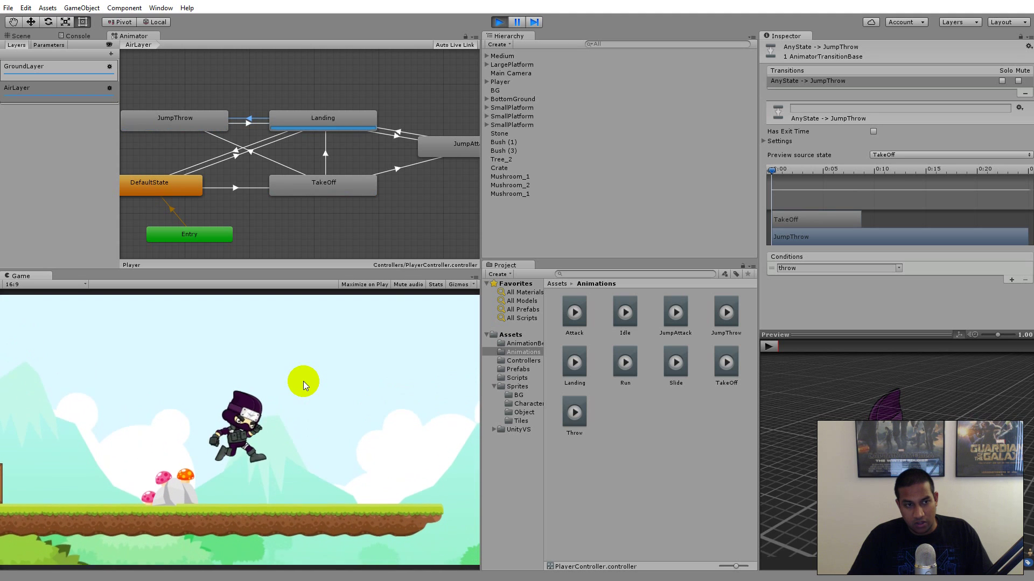
{"action": "key", "text": "v"}
{"action": "key", "text": "Left"}
{"action": "key", "text": "space"}
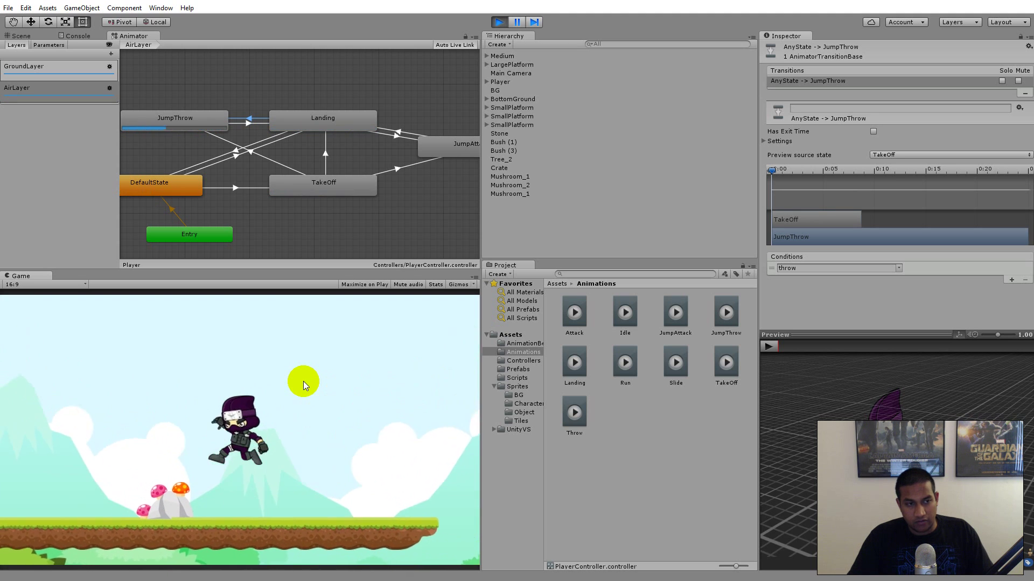
{"action": "key", "text": "Right"}
{"action": "key", "text": "space"}
{"action": "key", "text": "v"}
{"action": "key", "text": "Right"}
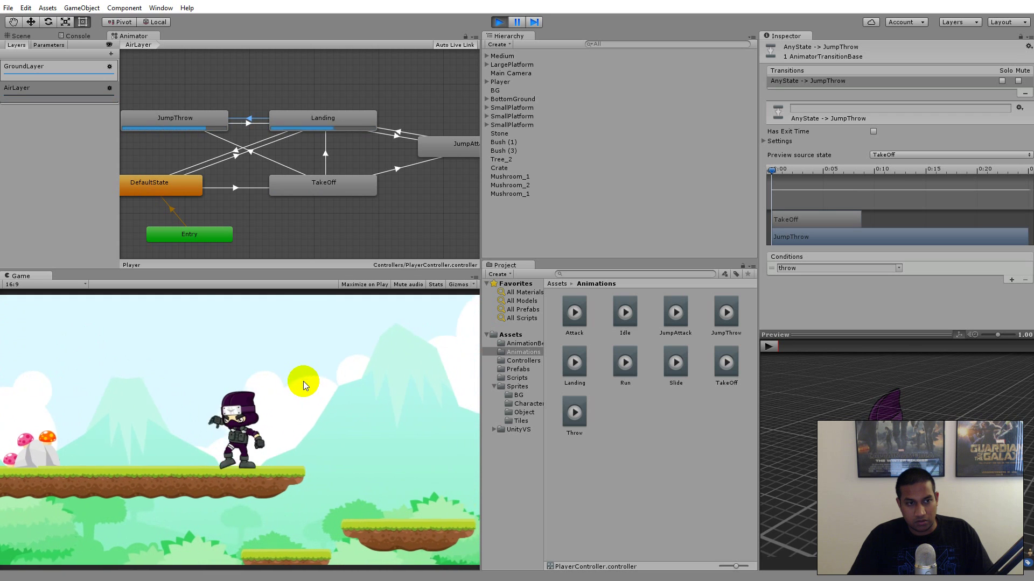
{"action": "key", "text": "space"}
{"action": "key", "text": "v"}
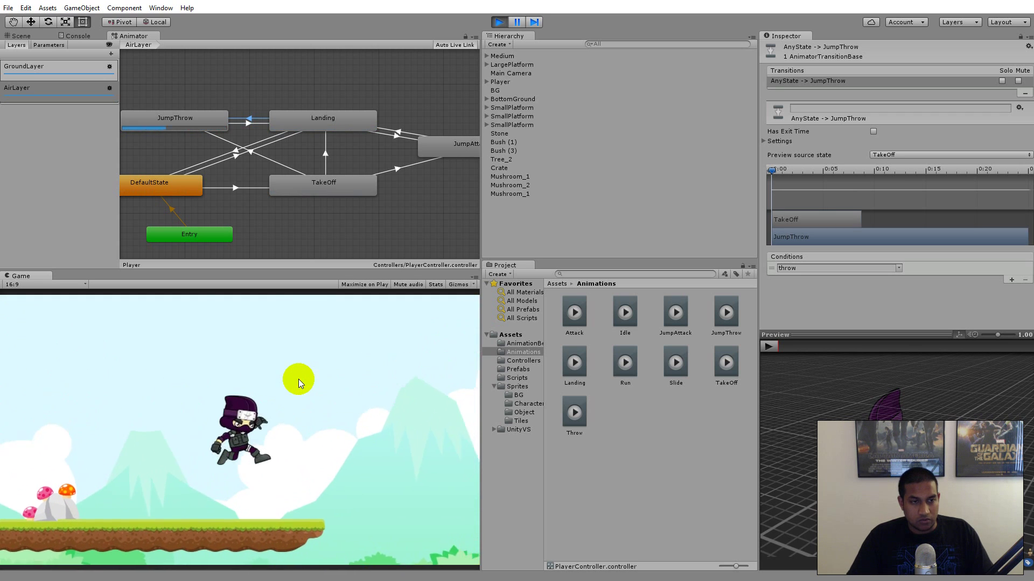